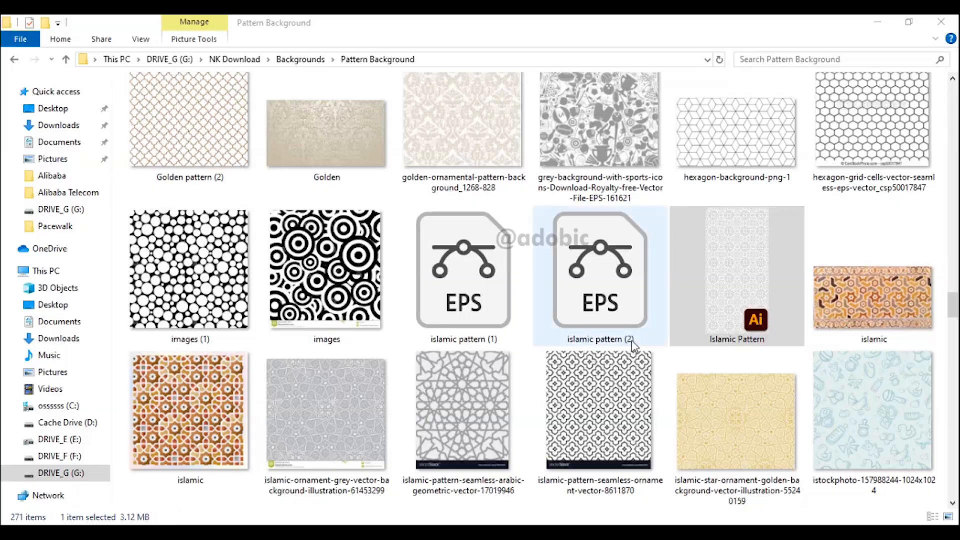
Import the Islamic Pattern artwork, place it about 8.2 in wide over the page's upper-left corner, and fill it with 60% black.
drag(731, 301, 645, 328)
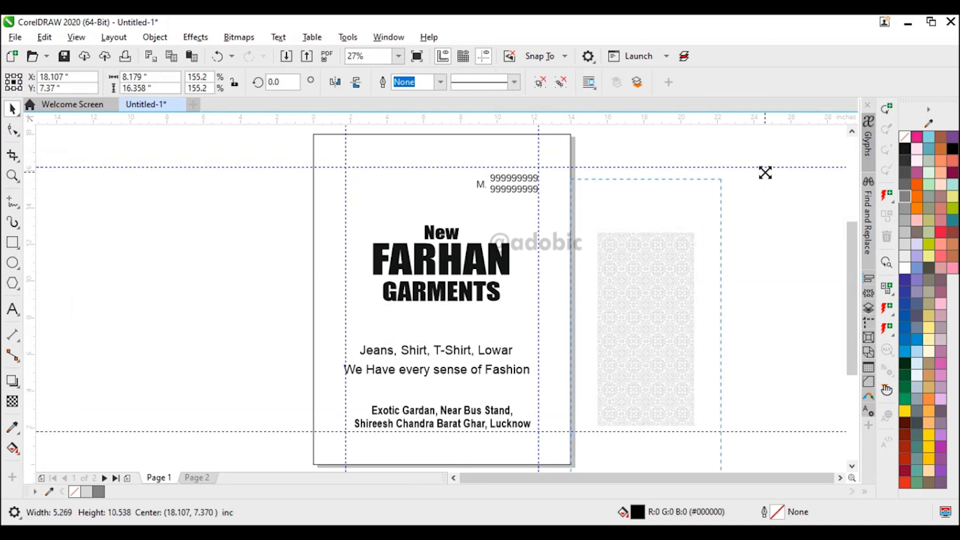
drag(664, 365, 406, 189)
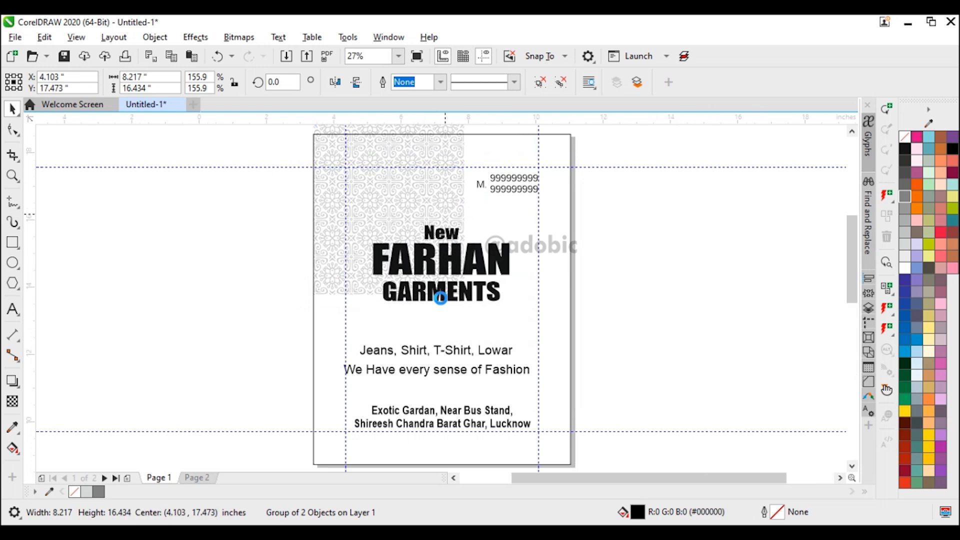
scroll(450, 210, up, 2)
click(905, 231)
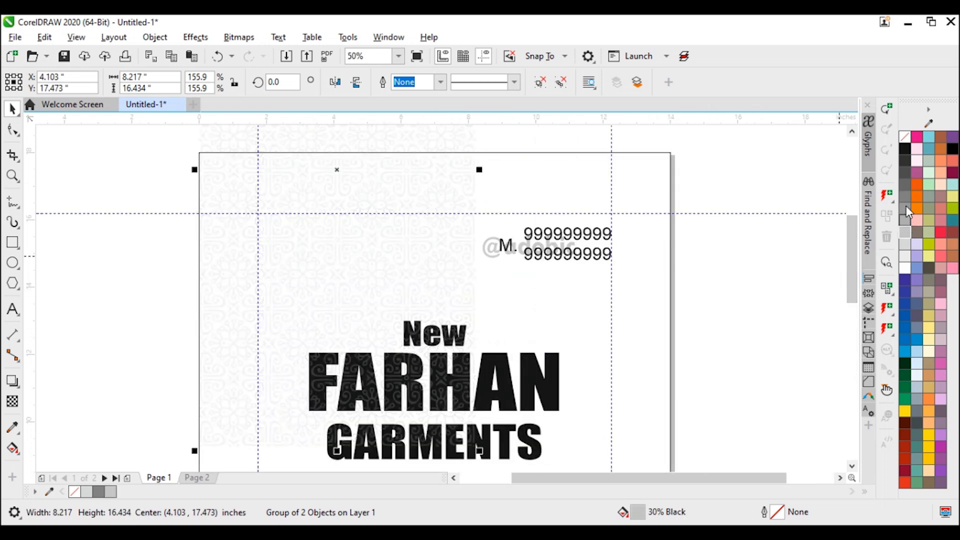
click(908, 212)
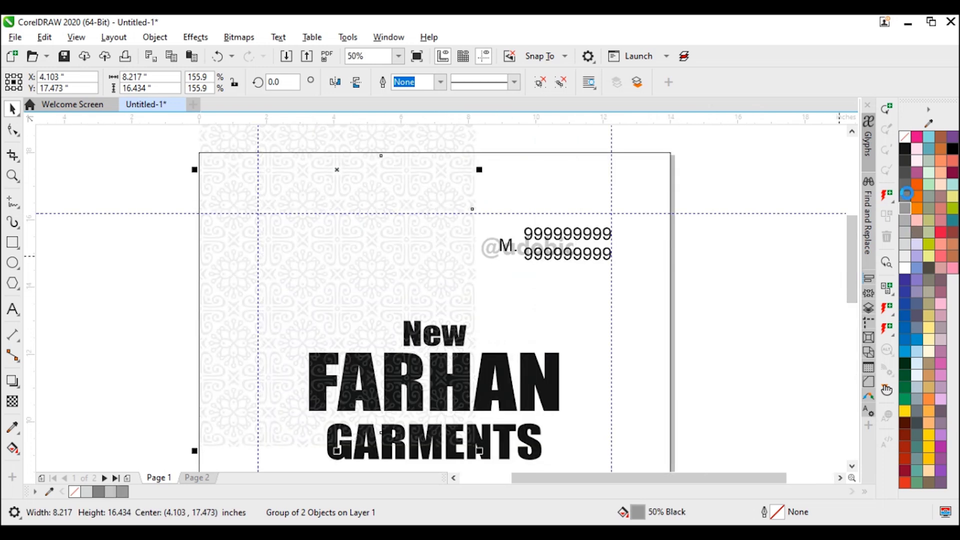
Open the page-size PowerClip frame's contents and paste a copy of the pattern in place.
click(525, 168)
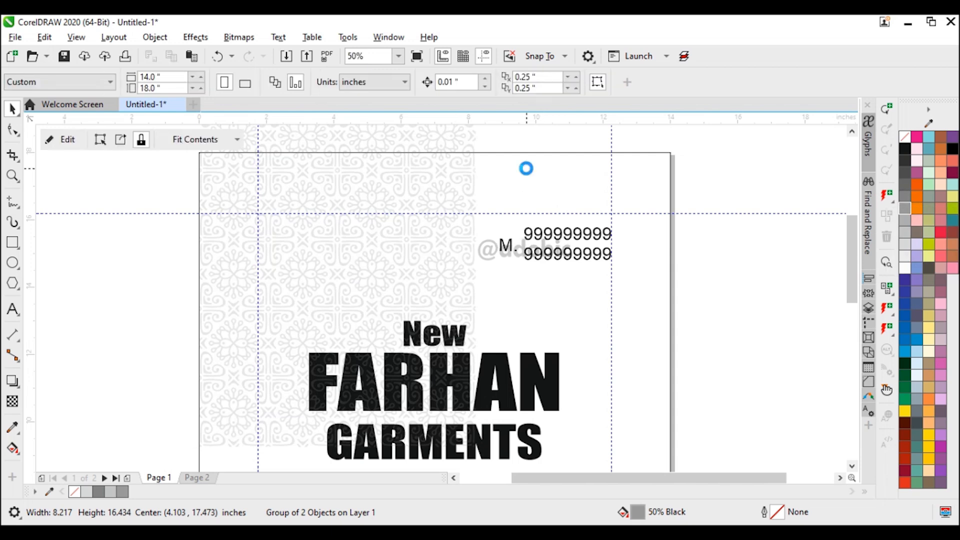
double_click(527, 169)
scroll(490, 221, down, 1)
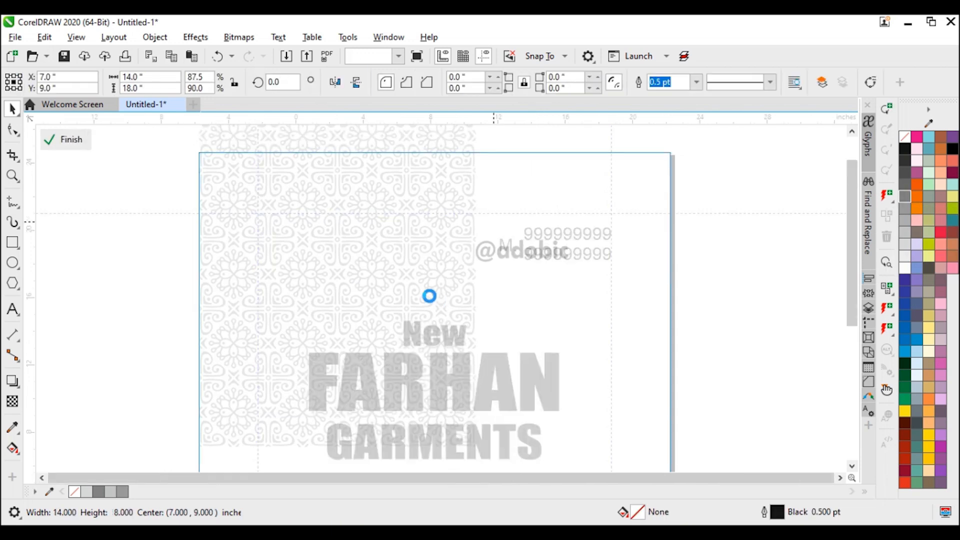
click(408, 283)
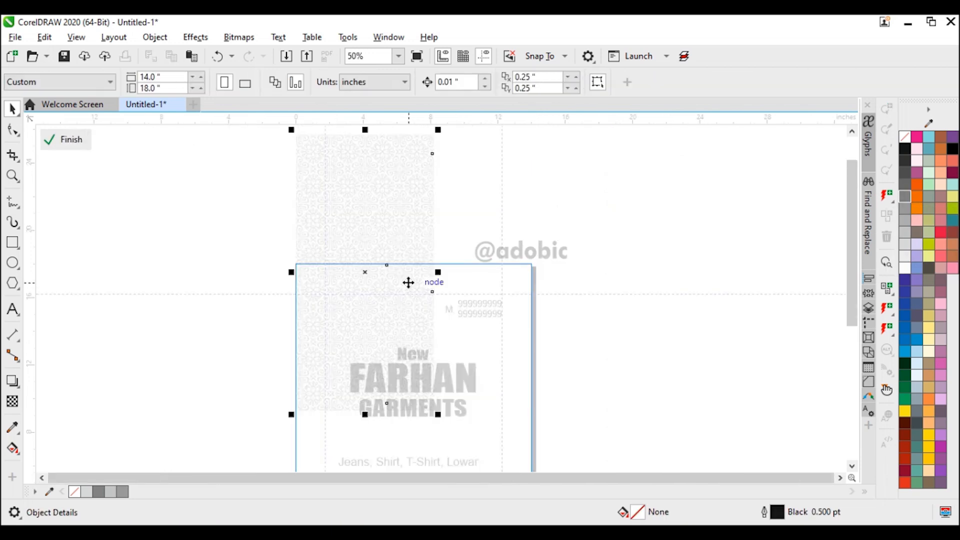
click(44, 37)
click(103, 122)
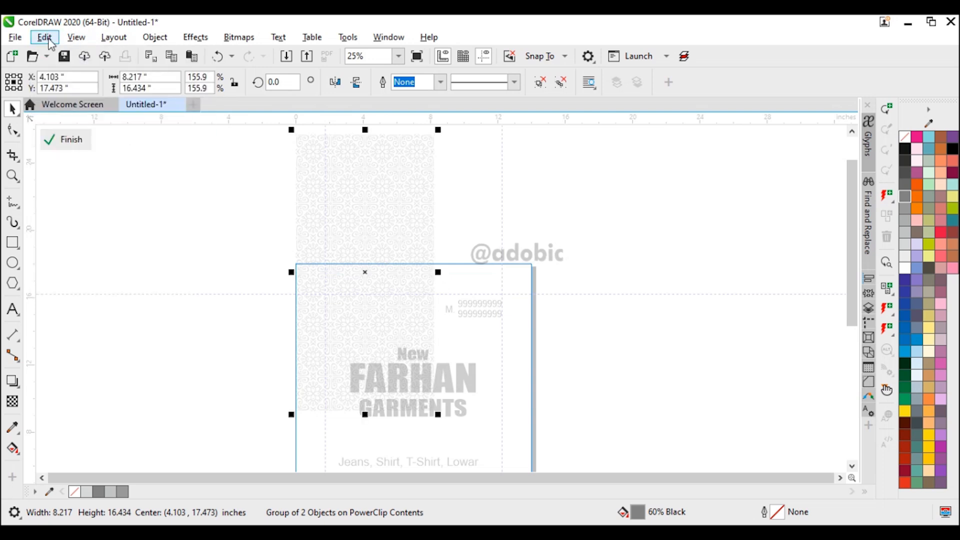
click(44, 37)
click(86, 153)
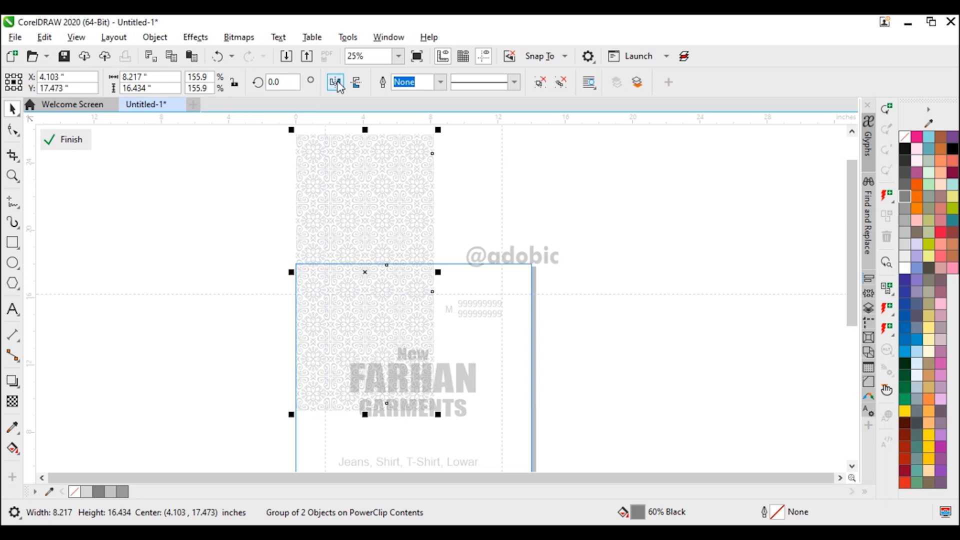
Place the horizontally mirrored pattern copy seamlessly against the original's right edge and finish editing the PowerClip.
drag(424, 260, 449, 266)
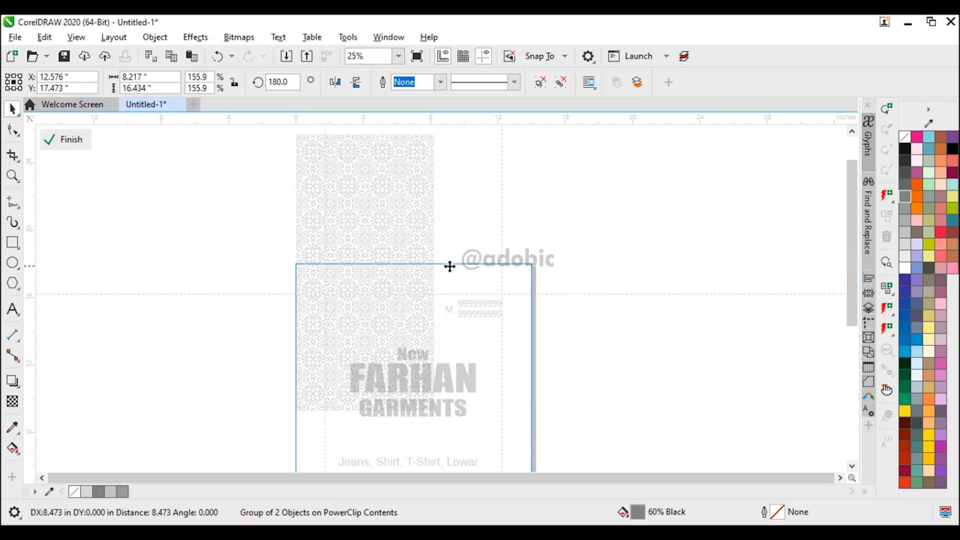
scroll(449, 267, up, 3)
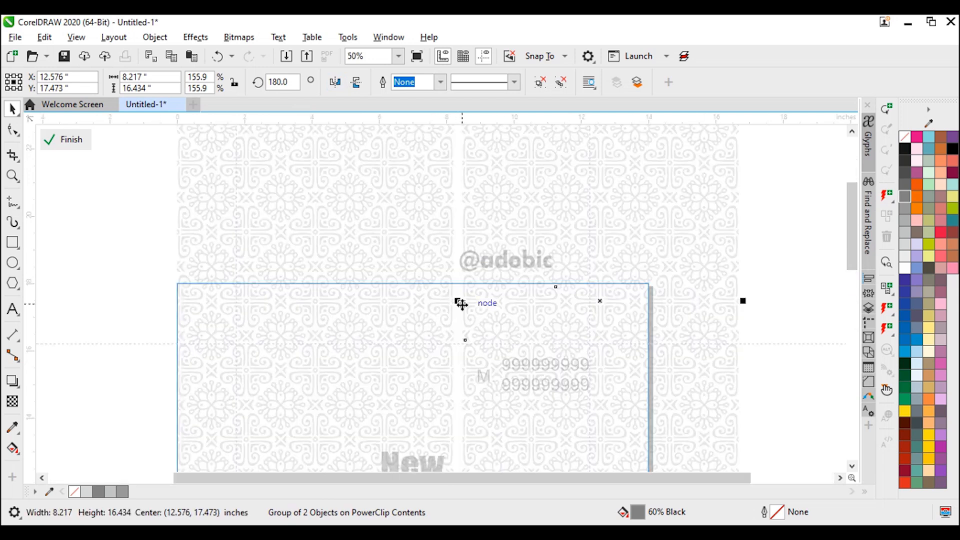
drag(464, 309, 450, 310)
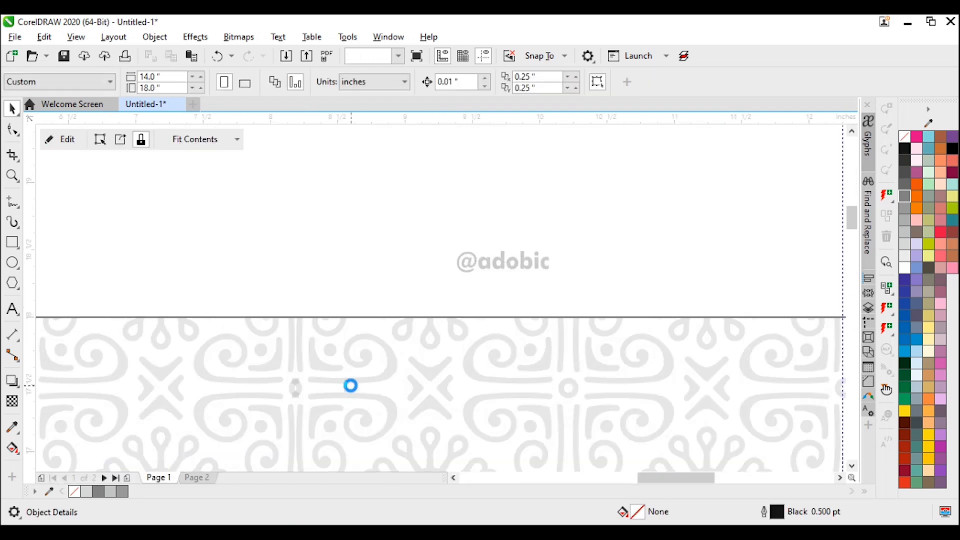
scroll(314, 394, up, 1)
click(445, 298)
drag(458, 298, 414, 302)
click(76, 141)
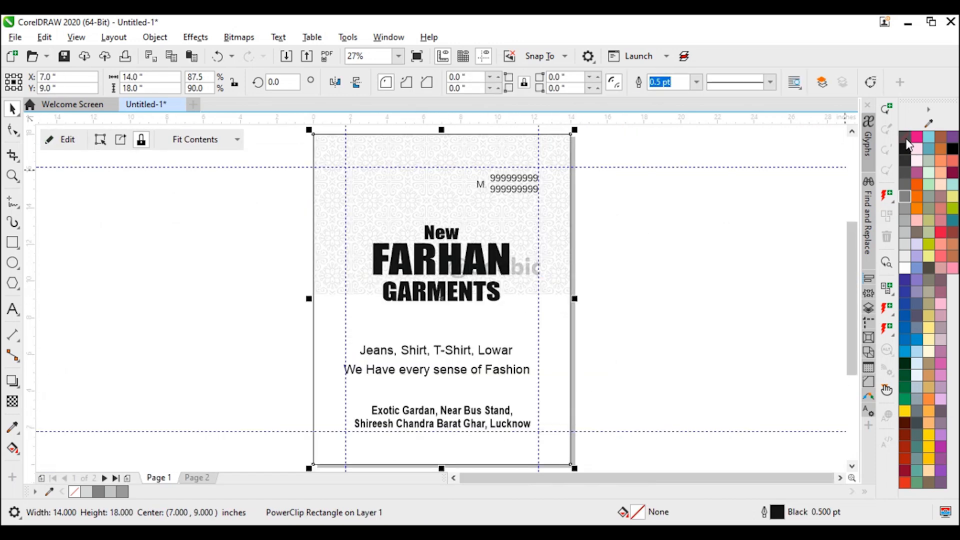
click(703, 256)
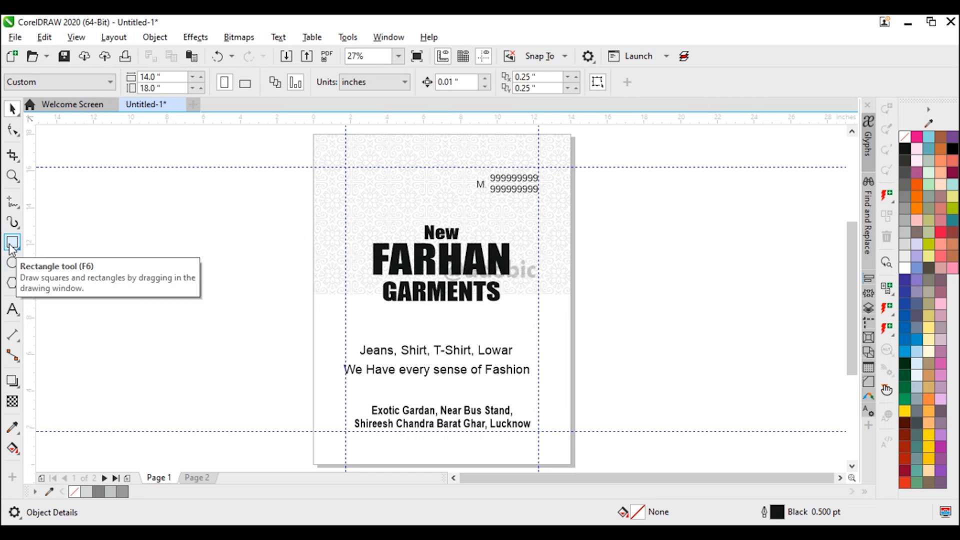
Draw a closed, irregular four-sided shape around the New FARHAN GARMENTS title with the Bezier tool.
key(z)
drag(216, 202, 696, 355)
key(space)
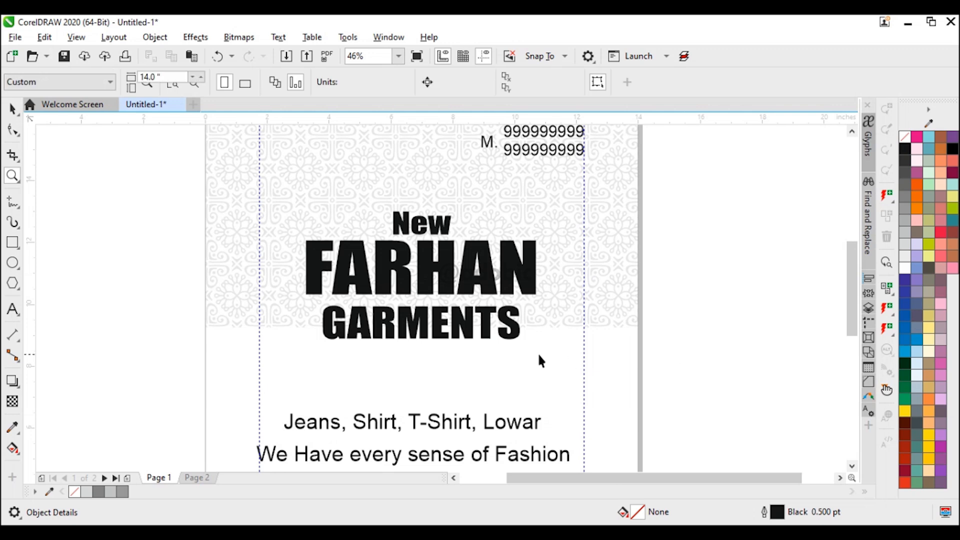
click(15, 208)
click(65, 216)
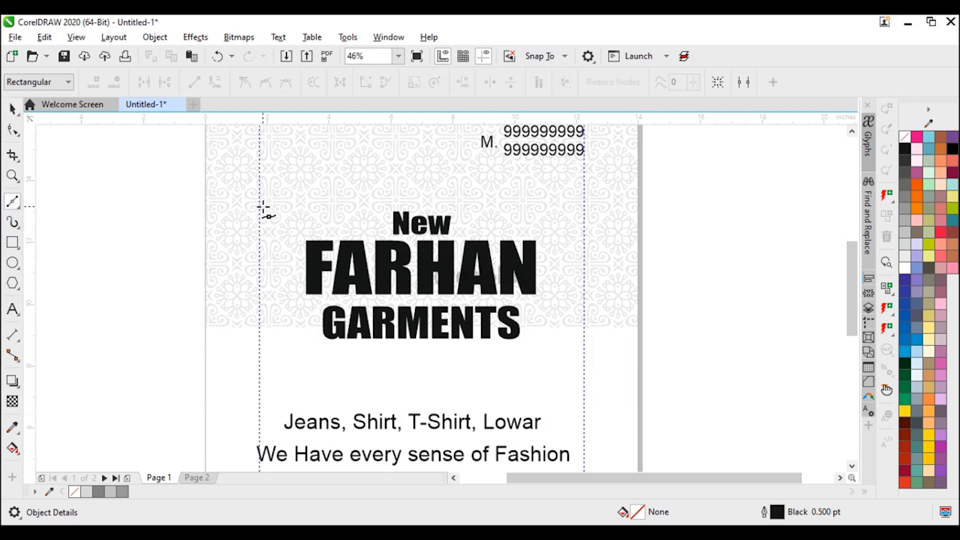
drag(320, 373, 323, 374)
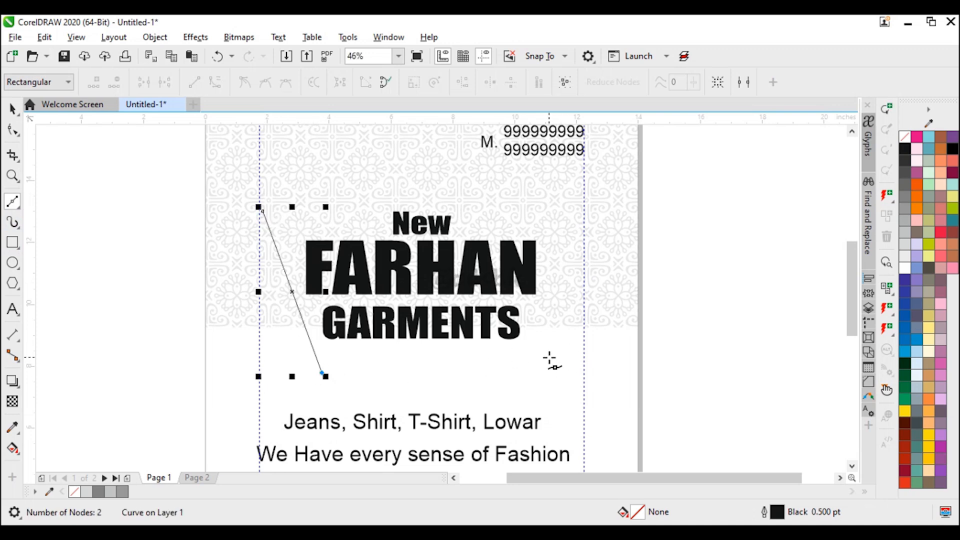
click(549, 357)
click(572, 238)
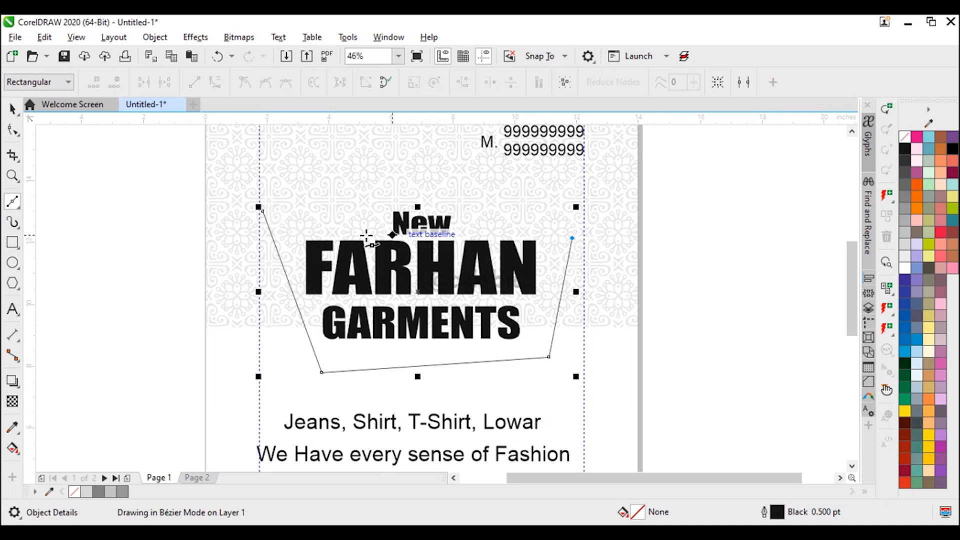
click(260, 209)
key(space)
Reshape the four-sided outline by raising its upper-left corner and bottom edge and moving the lower-left corner outward.
key(F10)
drag(263, 208, 266, 192)
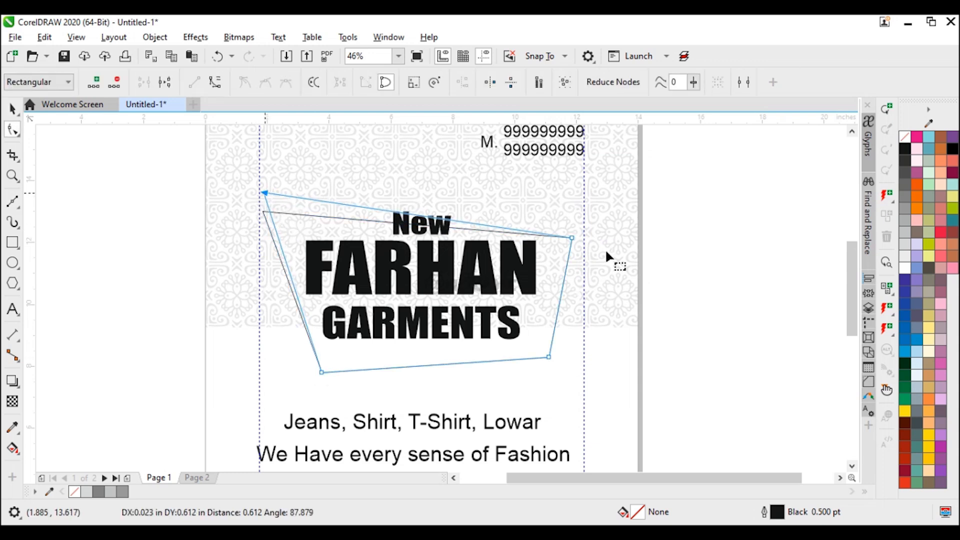
drag(289, 381, 549, 347)
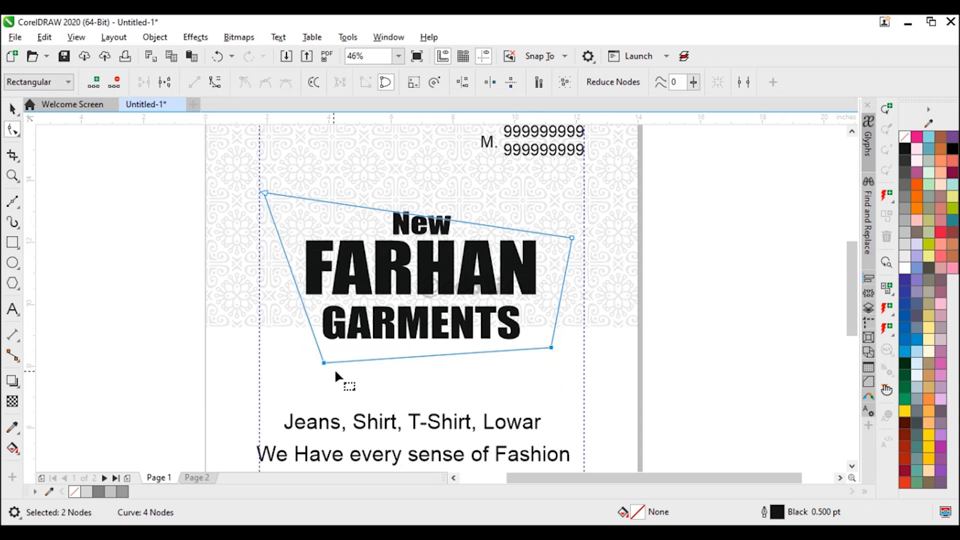
drag(324, 362, 313, 364)
key(space)
Move the word New above the start of FARHAN and nudge it flush with the letter F.
click(445, 235)
drag(424, 224, 347, 240)
key(Right)
key(Right)
key(Right)
key(Right)
key(Right)
key(Right)
key(Right)
key(Right)
key(Right)
key(Right)
key(Right)
key(Right)
key(Right)
key(Right)
key(Right)
key(Right)
key(Right)
key(Right)
key(Down)
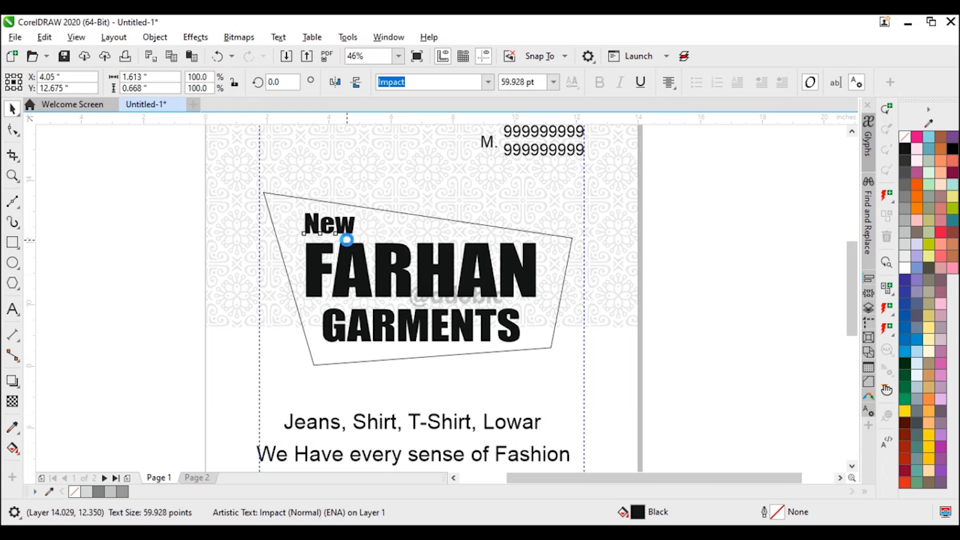
Raise the upper-right corner of the four-sided shape slightly.
click(497, 226)
key(F10)
click(573, 238)
drag(573, 238, 574, 231)
key(space)
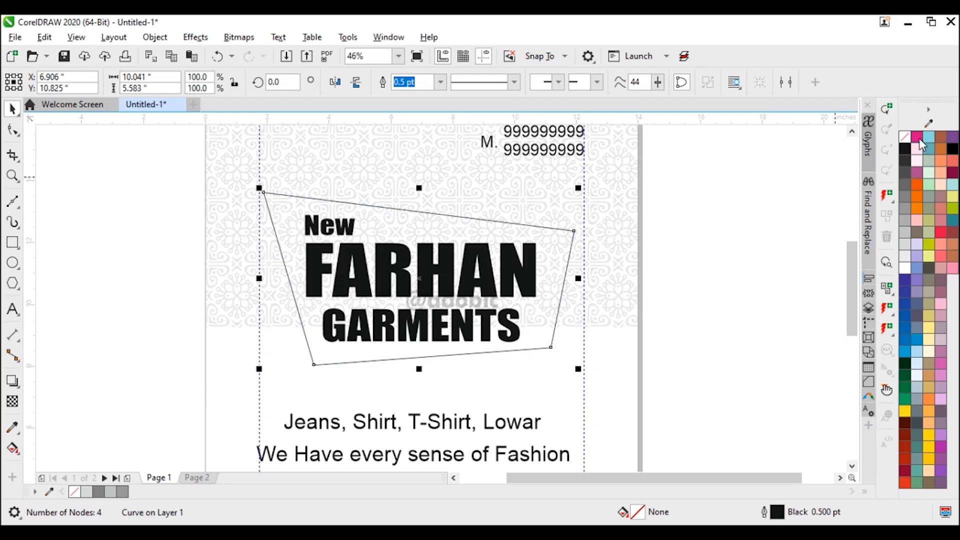
Fill the four-sided shape with magenta and no outline, and send it behind the title text.
click(916, 136)
right_click(904, 136)
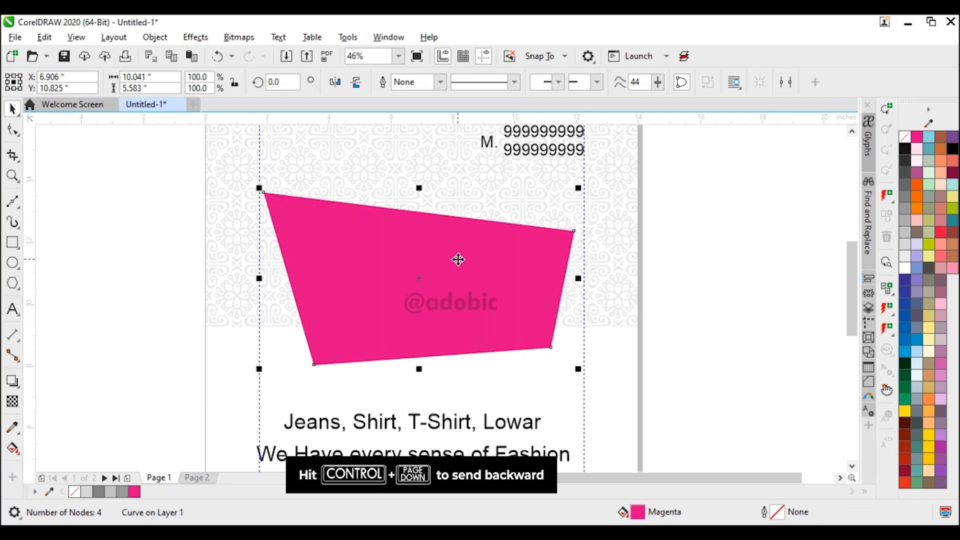
key(ctrl+Page_Down)
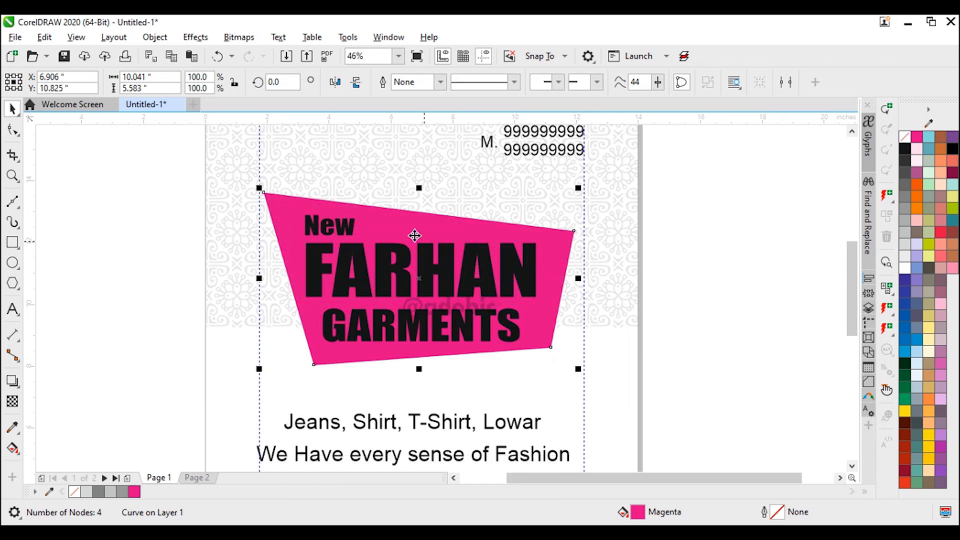
Copy the magenta shape and paste the duplicate in place.
click(68, 40)
mouse_move(45, 37)
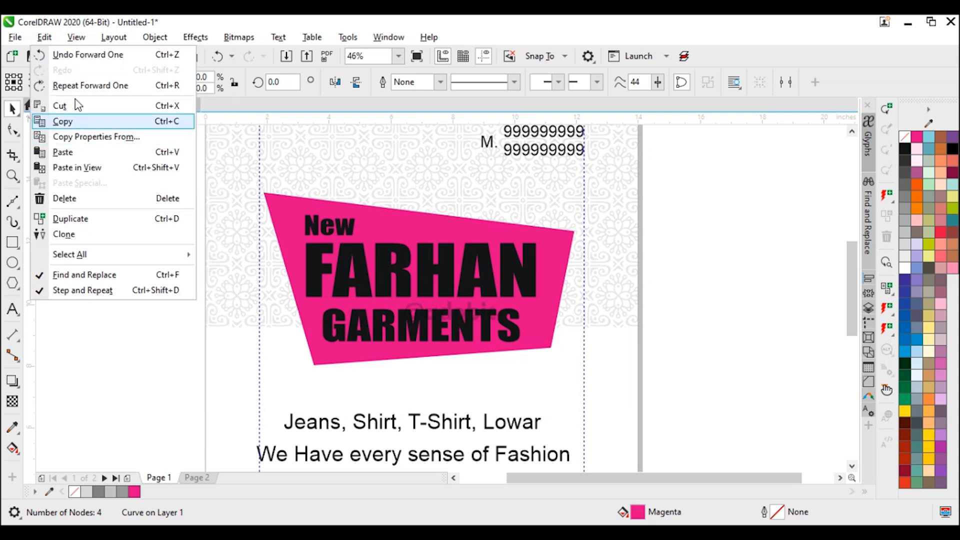
click(62, 121)
click(44, 37)
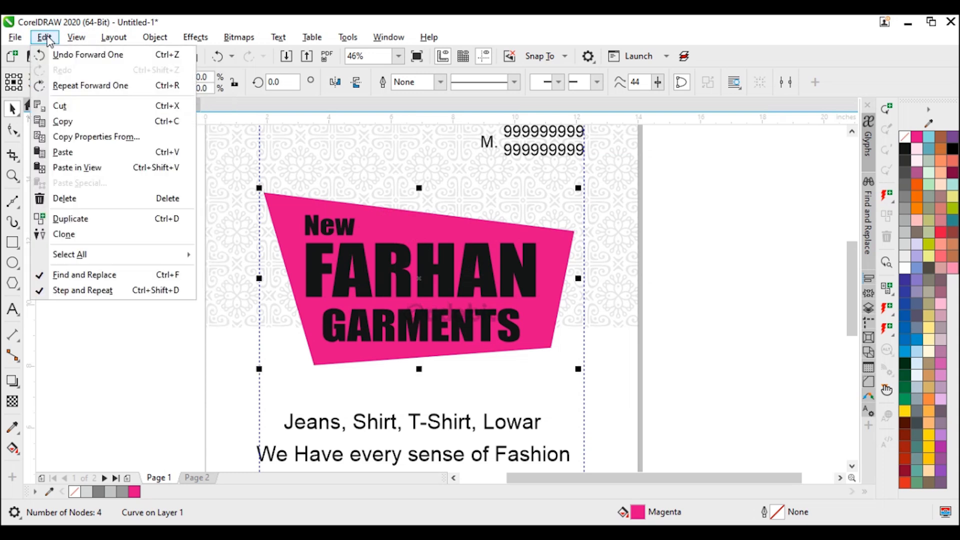
click(83, 158)
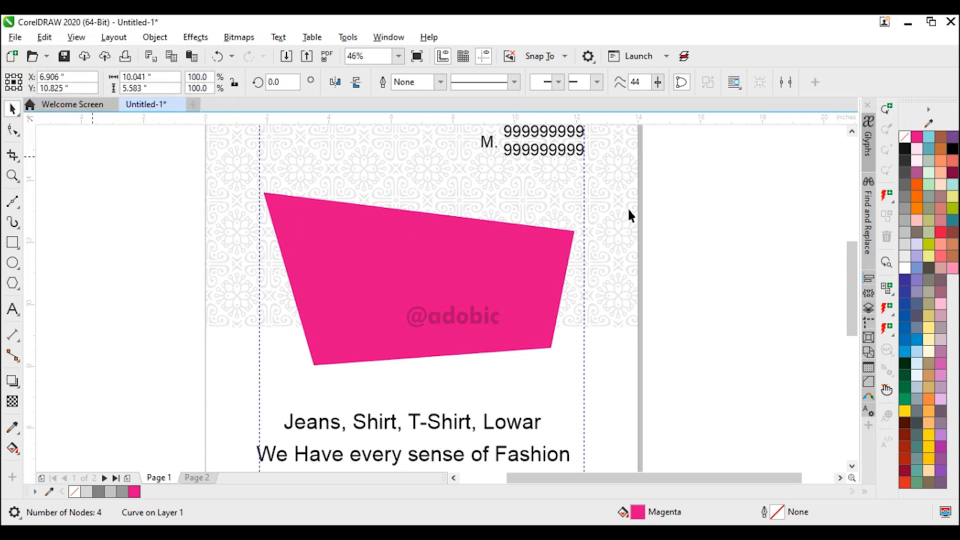
Turn the duplicate into a black, horizontally mirrored shape behind the magenta one.
click(905, 148)
click(335, 83)
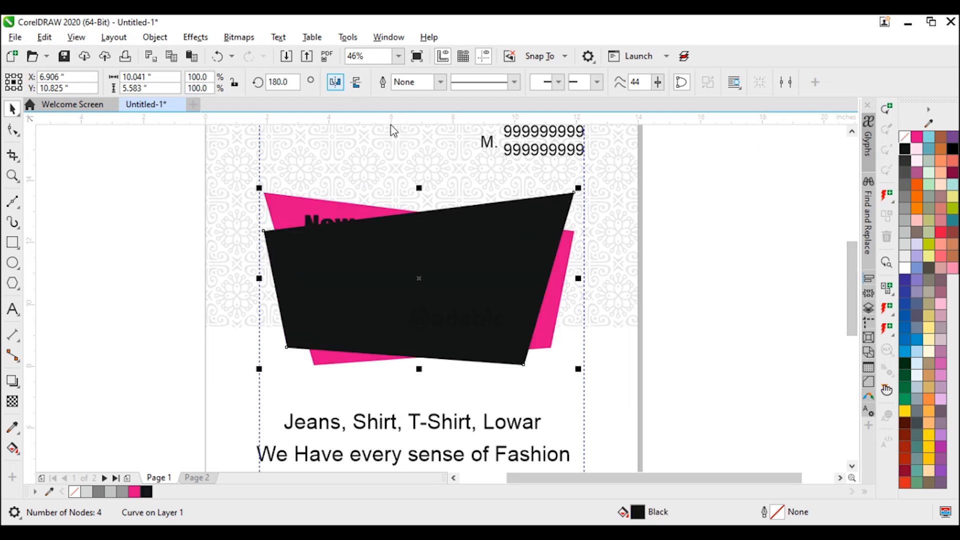
key(shift+Page_Down)
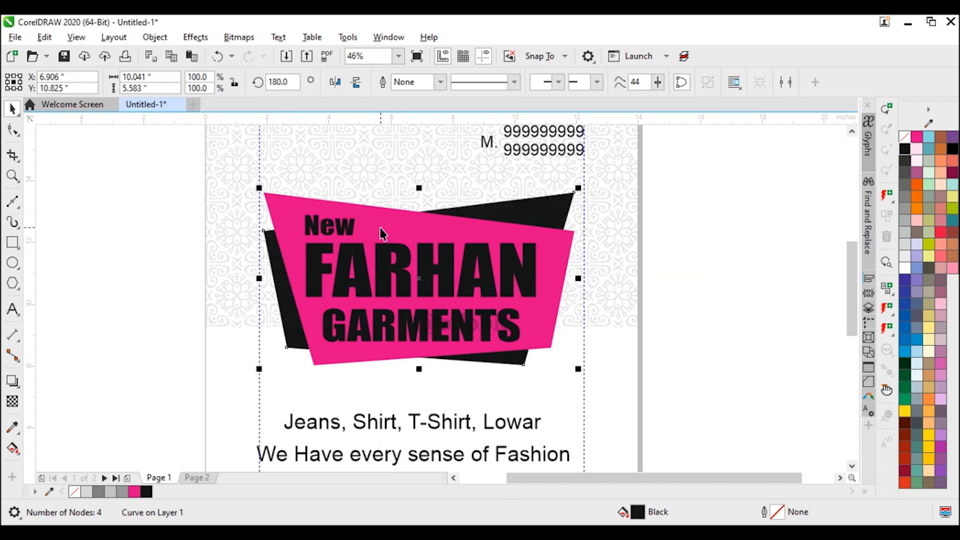
Lower the upper-right corner of the black shape slightly.
key(F10)
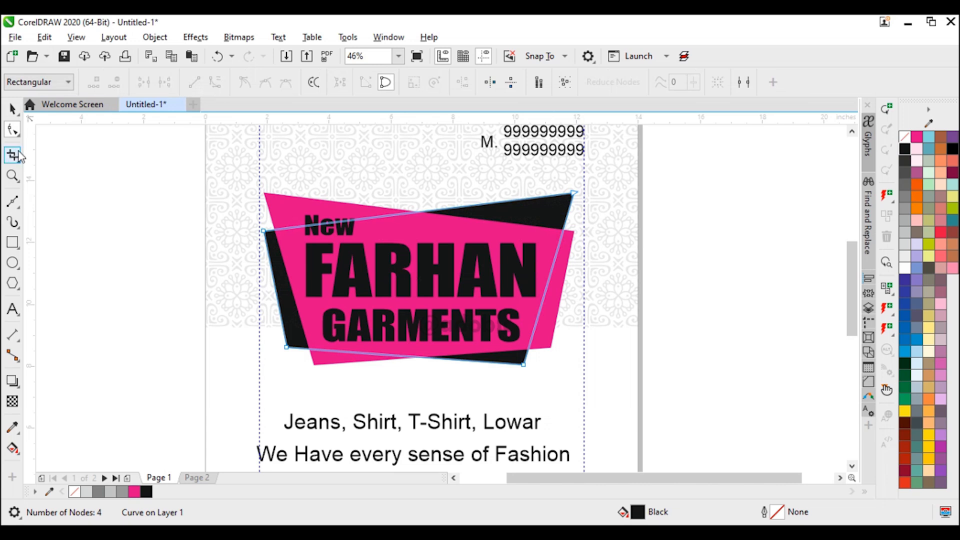
drag(574, 193, 570, 204)
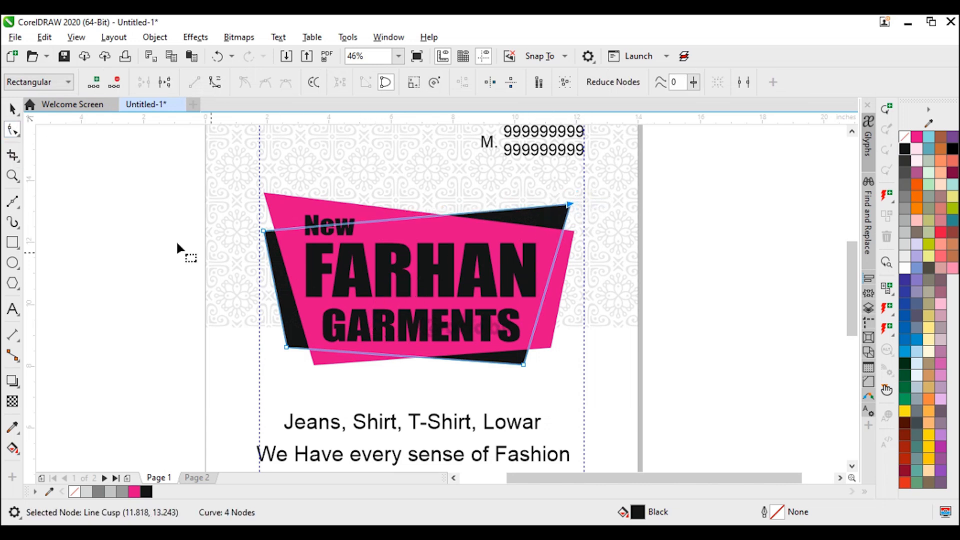
click(19, 112)
Give the magenta shape a white outline 6 pt wide.
click(559, 249)
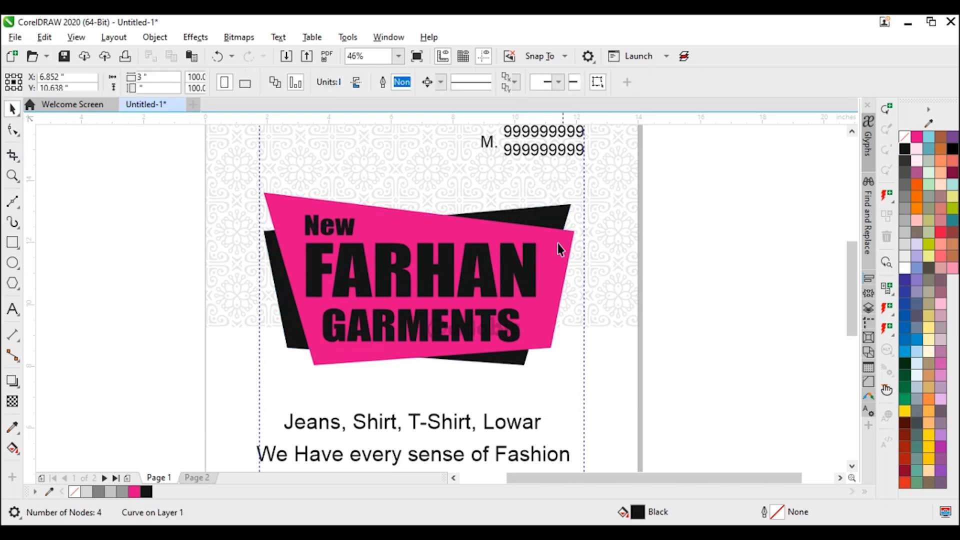
right_click(901, 267)
text(5pt)
key(Return)
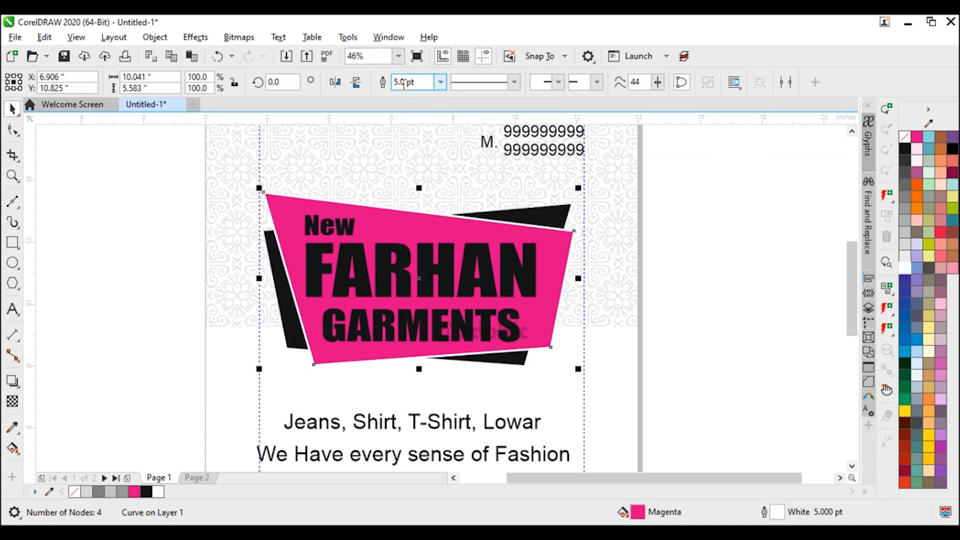
text(6)
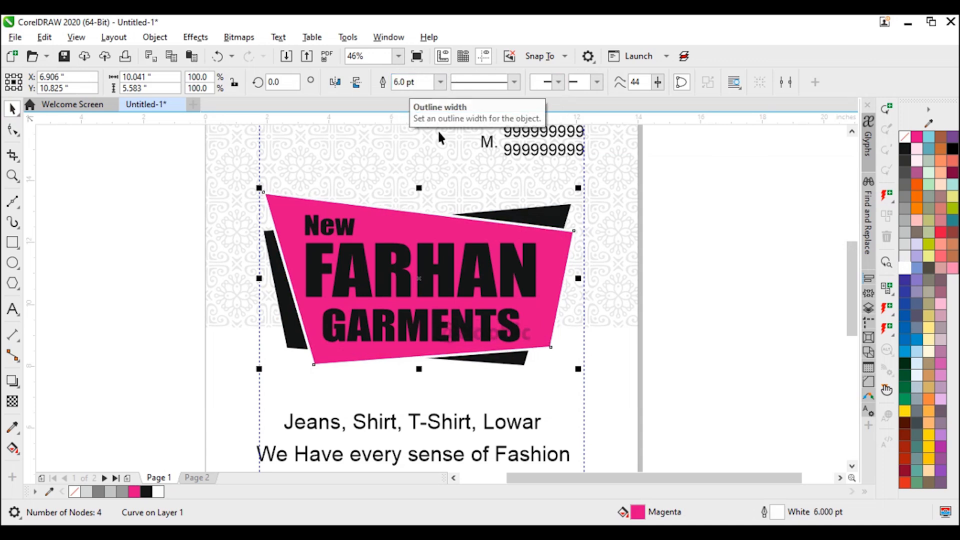
Fill the three title words New, FARHAN and GARMENTS with white.
drag(694, 354, 278, 177)
click(905, 269)
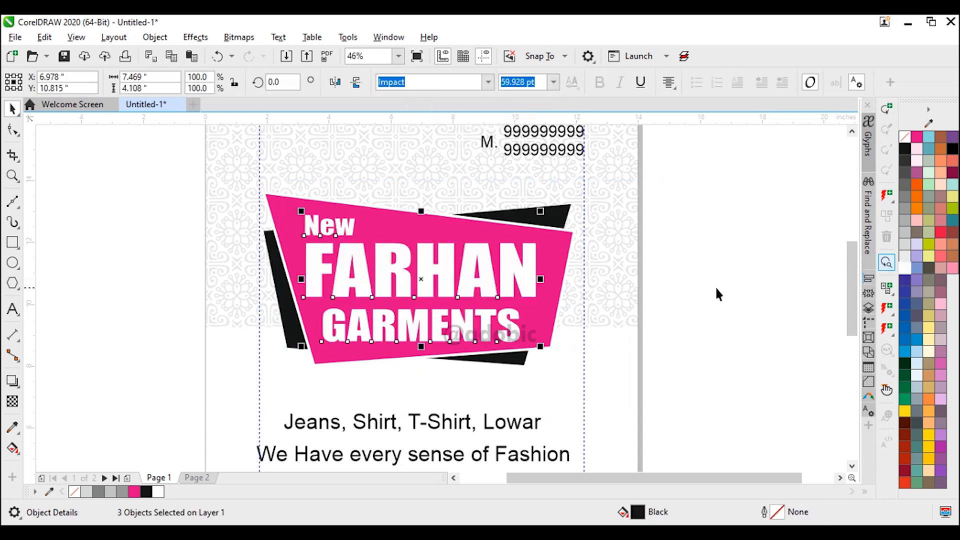
Make the mobile number text above the title badge bold.
click(714, 289)
key(shift+F4)
drag(629, 213, 458, 145)
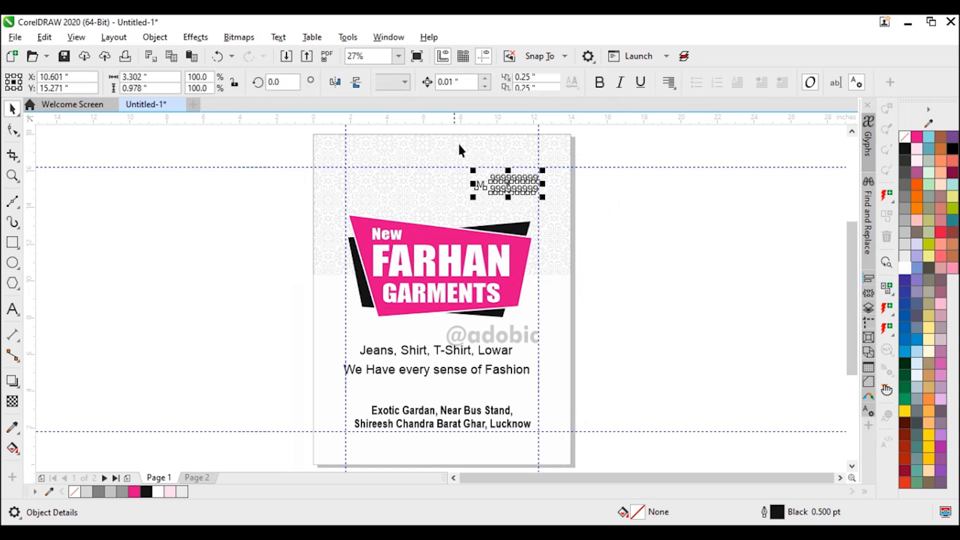
click(598, 82)
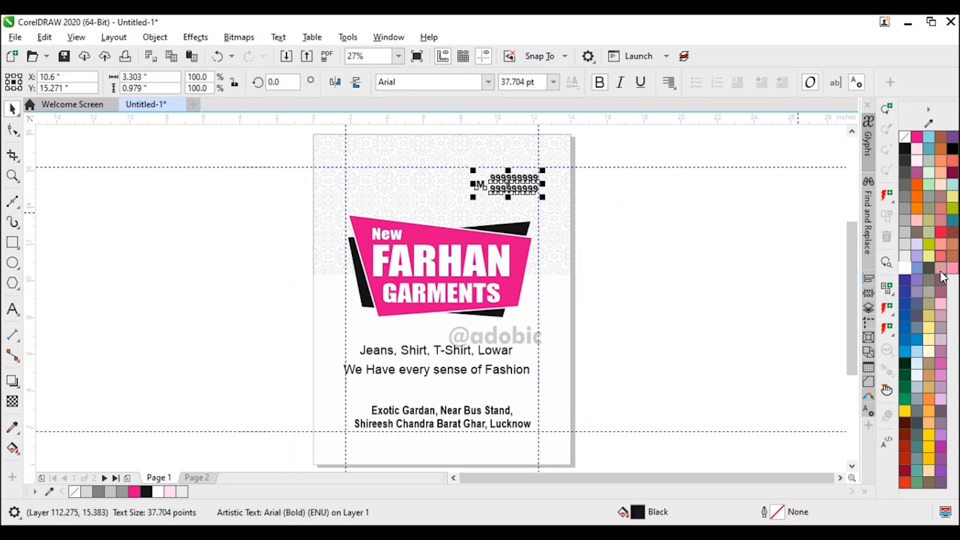
Give the mobile number text a white outline 5 pt wide with rounded corners.
right_click(906, 266)
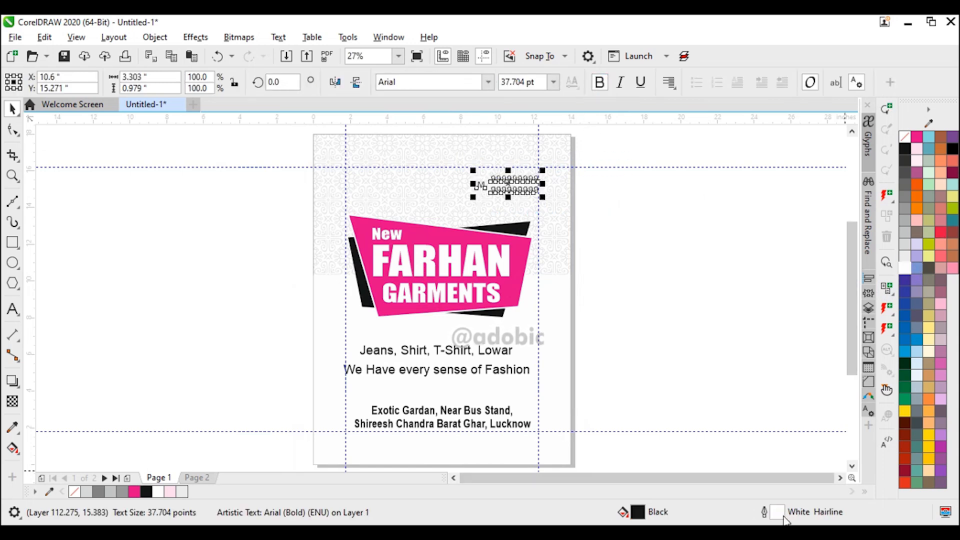
double_click(781, 515)
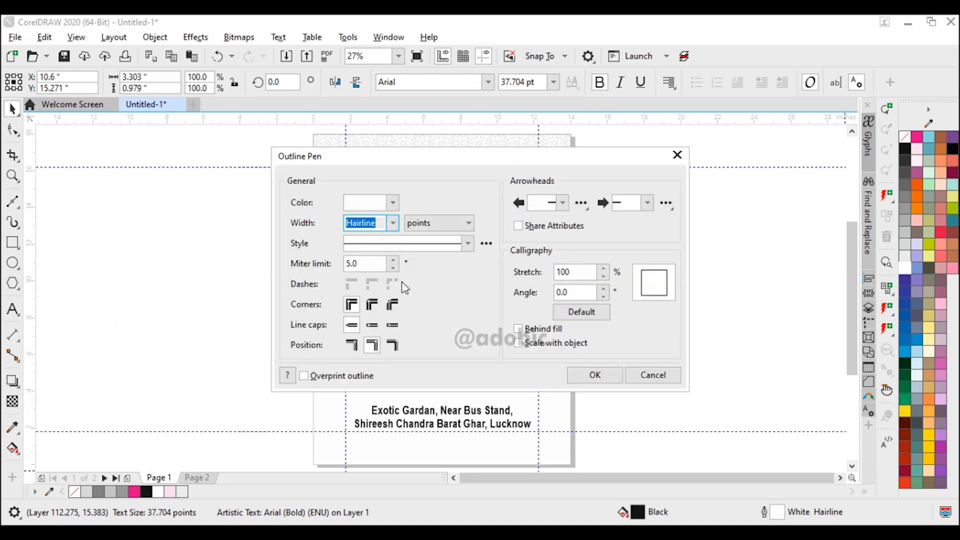
text(5)
key(Tab)
click(370, 304)
click(595, 375)
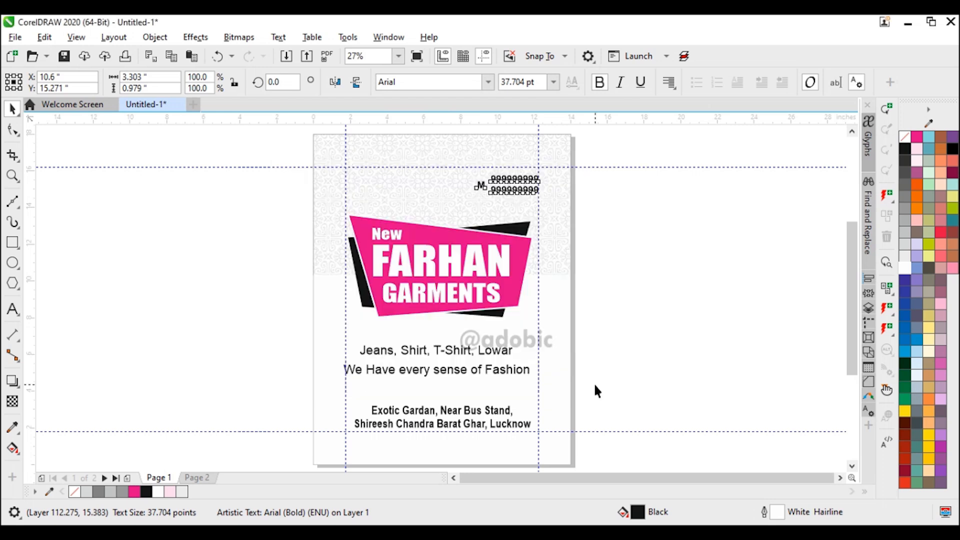
key(Escape)
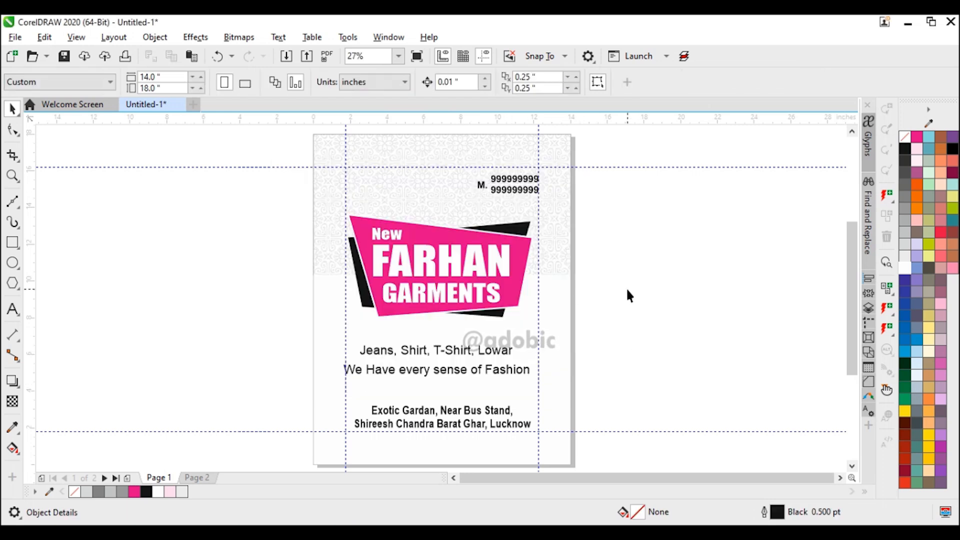
Move the whole title badge down slightly, closer to the product line beneath it.
drag(634, 336, 329, 204)
drag(504, 242, 504, 260)
Make the Jeans, Shirt, T-Shirt, Lowar line bold with centred text and centre it under the magenta shape.
click(497, 353)
scroll(470, 351, up, 1)
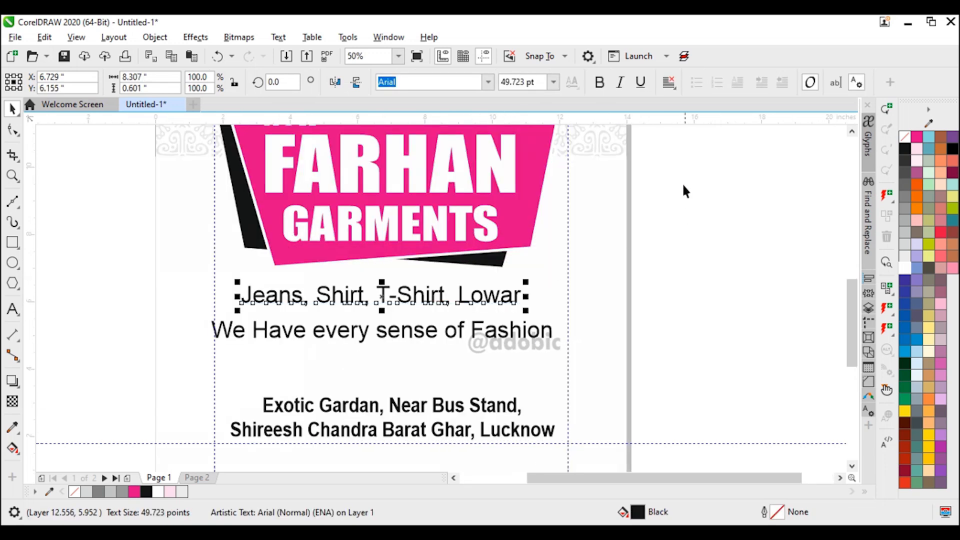
click(599, 83)
click(671, 86)
click(690, 135)
shift+click(540, 177)
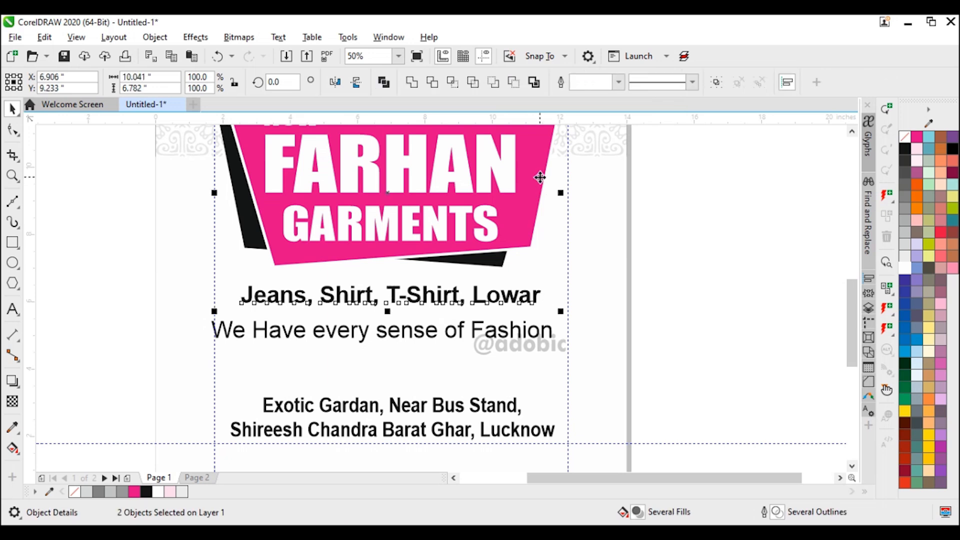
click(600, 251)
Shift the two lines under the badge down slightly and set the We Have every sense of Fashion slogan in Banff.
click(530, 334)
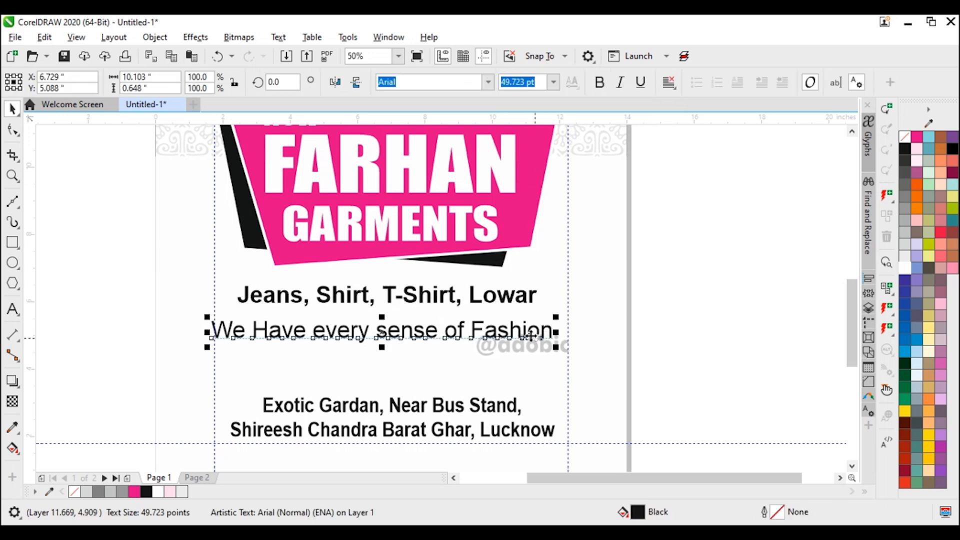
drag(512, 299, 531, 349)
click(487, 82)
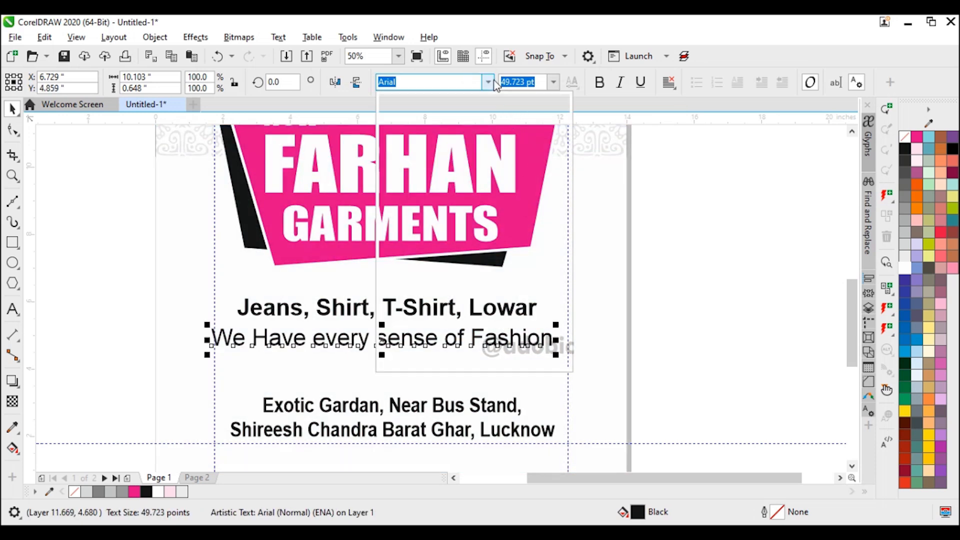
text(ban)
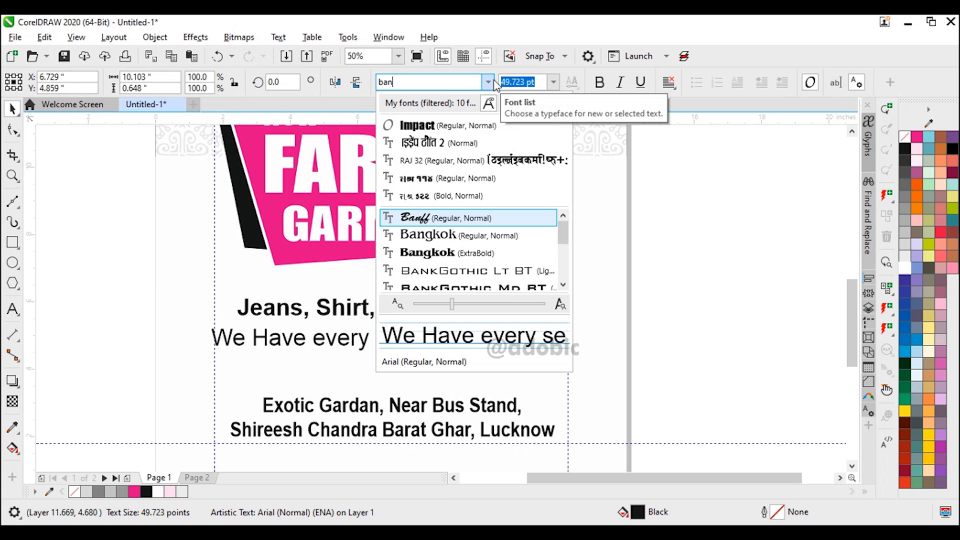
key(Return)
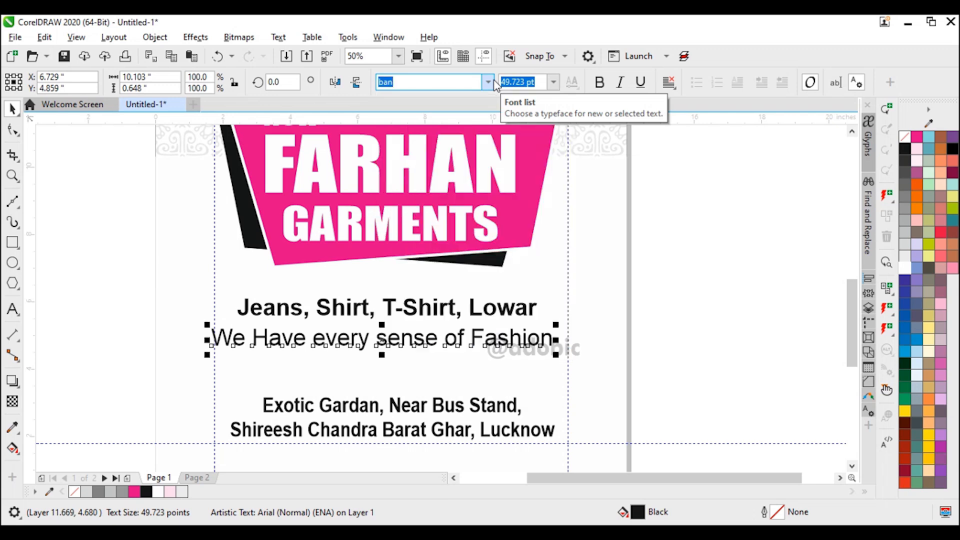
Change the capitalisation of the slogan to read We have every Sense of Fashion.
double_click(293, 341)
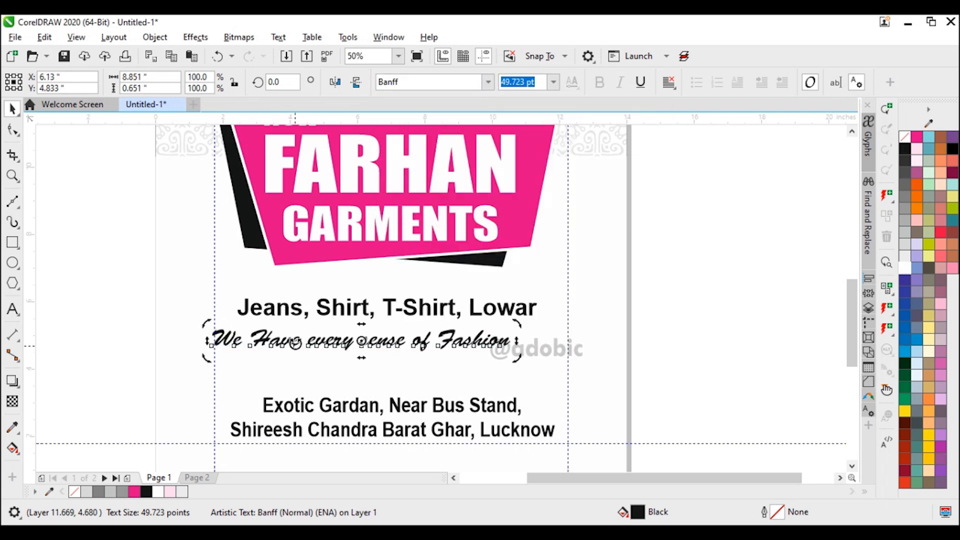
drag(271, 340, 259, 340)
text(h)
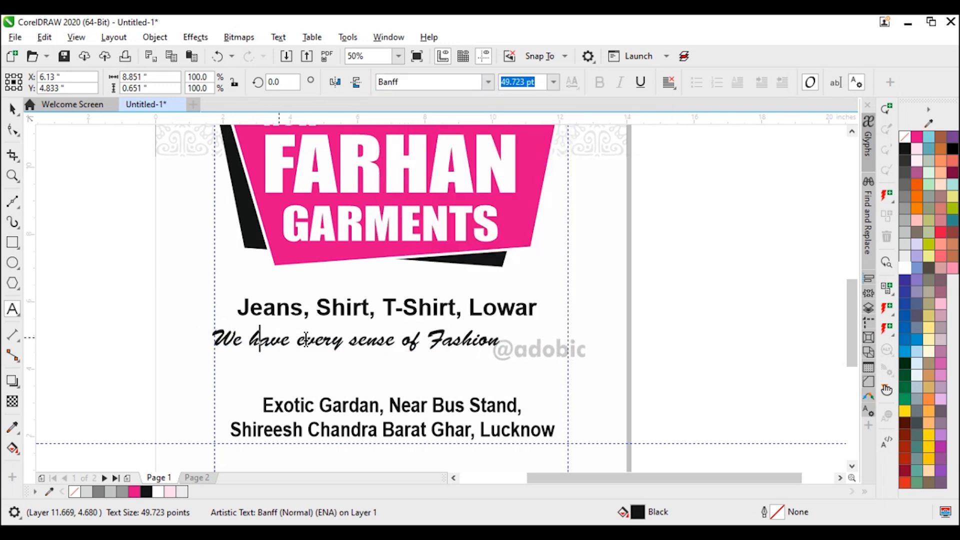
click(299, 342)
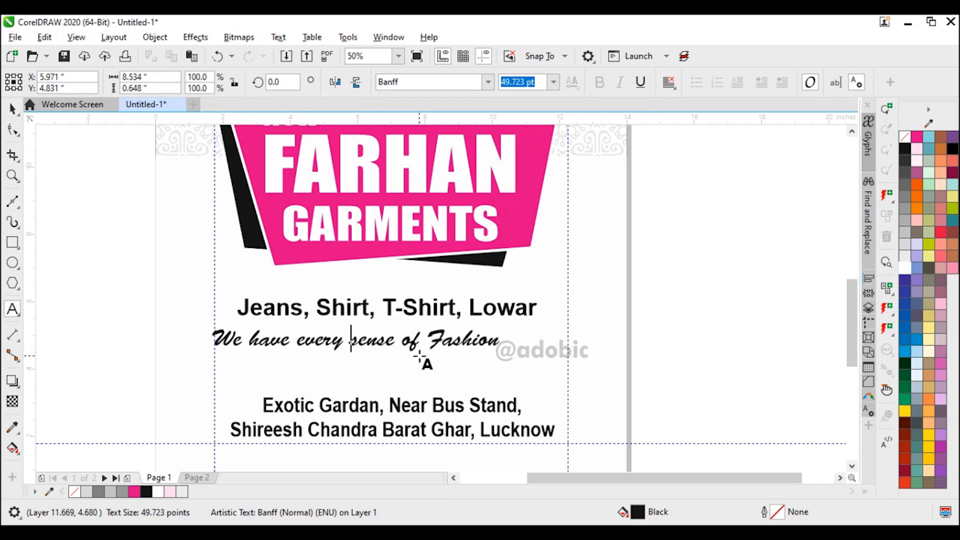
text(S)
key(ctrl+space)
Place the slogan above the Jeans, Shirt, T-Shirt, Lowar line and fill it with magenta.
drag(478, 325, 484, 275)
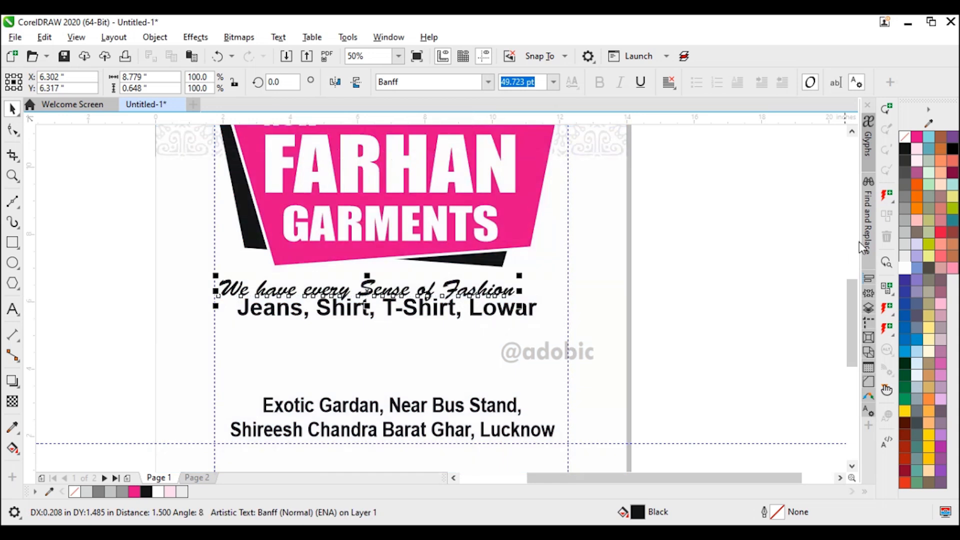
click(916, 136)
click(515, 316)
drag(515, 315, 527, 345)
Enlarge the magenta slogan slightly and align its centre with the product line below.
click(512, 295)
drag(520, 311, 554, 326)
drag(526, 295, 533, 300)
shift+click(523, 320)
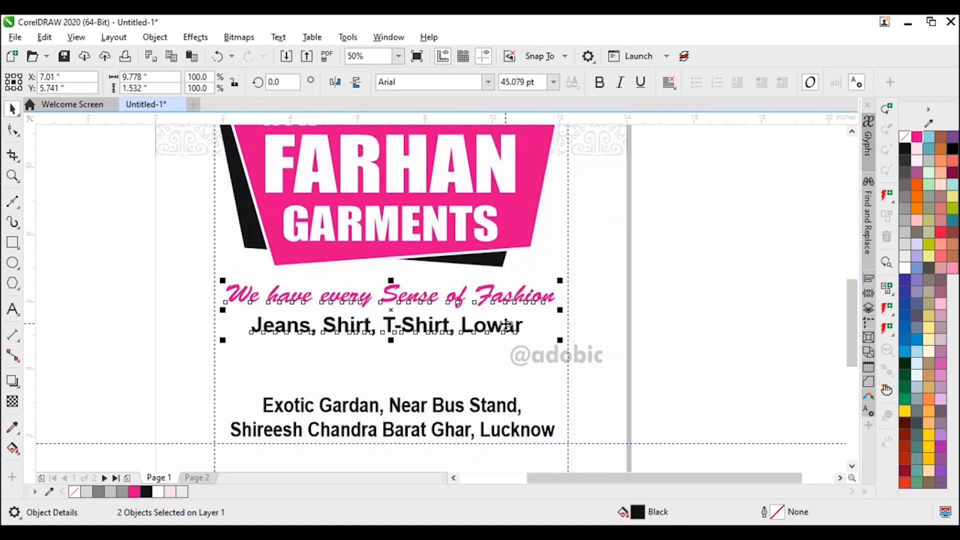
key(c)
Centre the slogan and the product line horizontally on the page background.
click(579, 305)
drag(200, 355, 187, 363)
shift+click(187, 362)
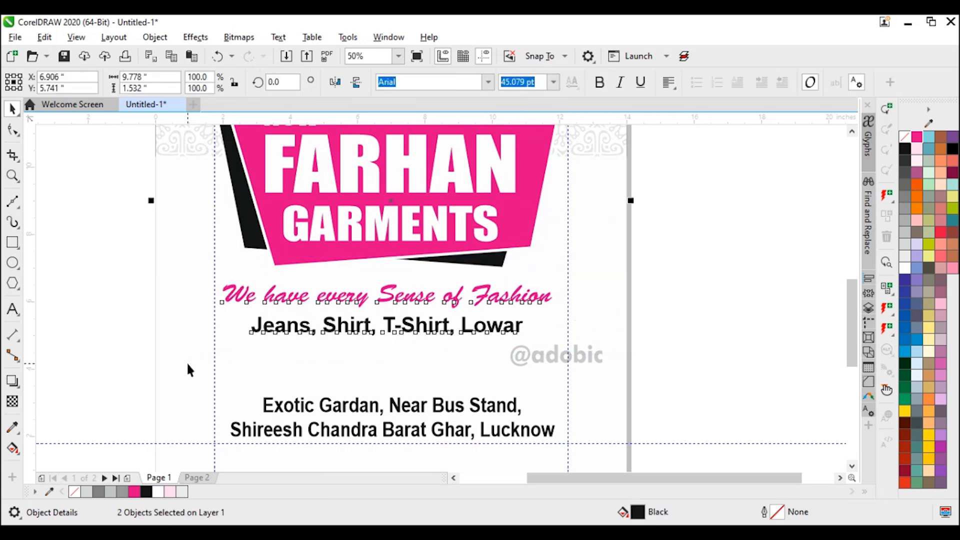
key(c)
Nudge the slogan and the product line down a little to widen the gap below the badge.
drag(708, 244, 267, 370)
drag(173, 375, 169, 373)
key(Down)
key(Down)
key(Down)
key(Down)
key(Down)
key(Down)
key(Down)
key(Down)
scroll(583, 294, down, 1)
click(617, 297)
Set the two-line address text in the Arial Black font.
scroll(555, 318, up, 1)
click(524, 411)
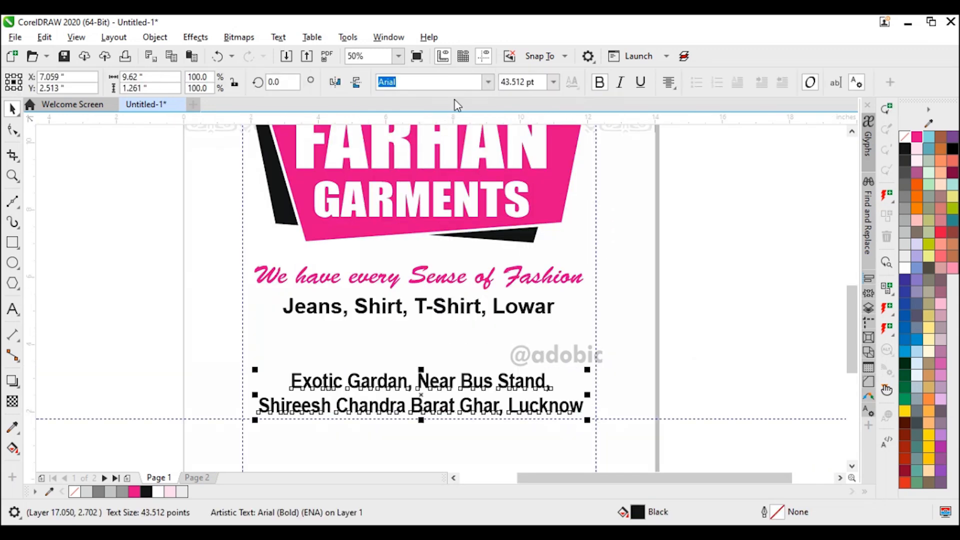
click(488, 83)
key(Down)
key(Down)
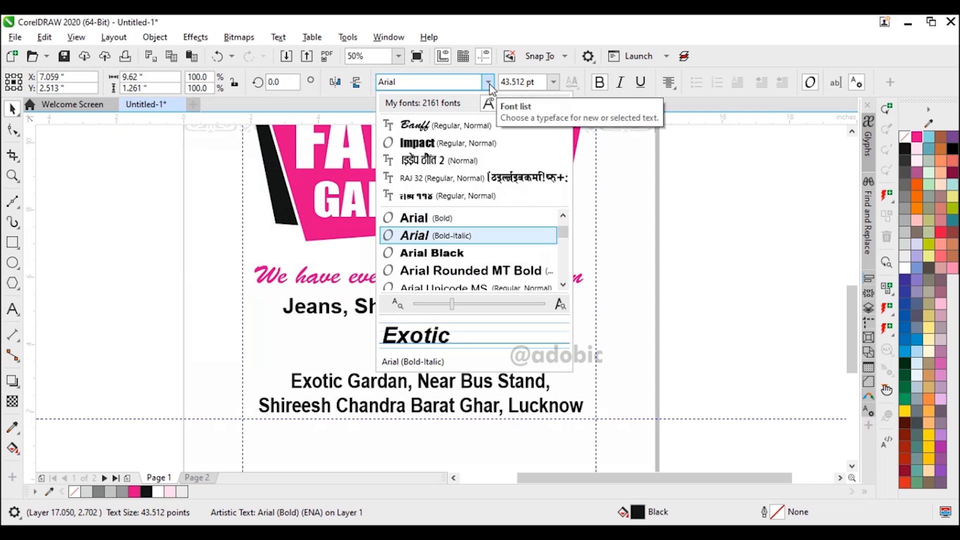
key(Return)
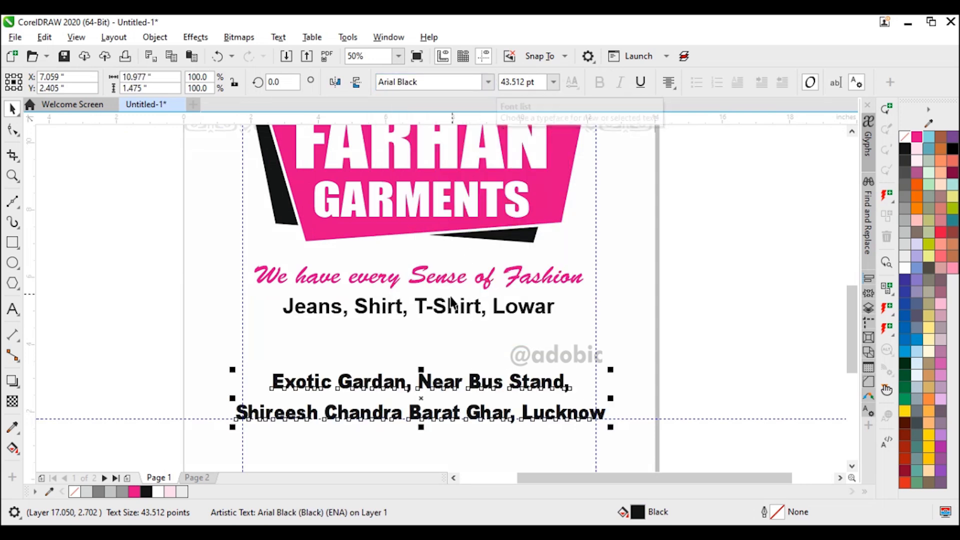
Tighten the address text's line spacing and narrow the text to about 10.03 in wide, inside the guidelines.
key(F10)
drag(232, 426, 235, 413)
key(space)
drag(611, 395, 598, 398)
click(776, 397)
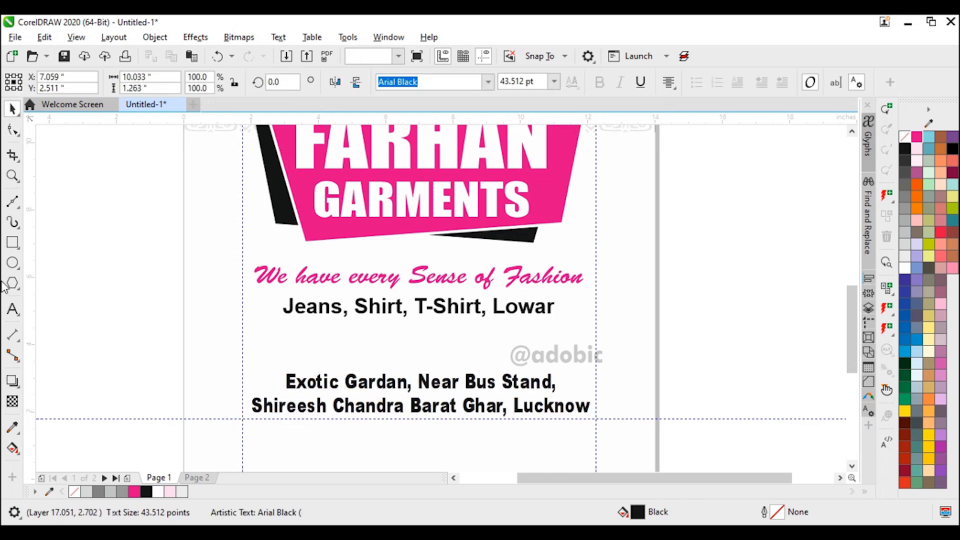
Draw a rectangle about 10.56 x 1.6 in around the address and round its corners to about 0.23 in.
click(12, 242)
mouse_move(241, 366)
mouse_down()
mouse_move(403, 407)
mouse_move(596, 418)
mouse_up()
key(F10)
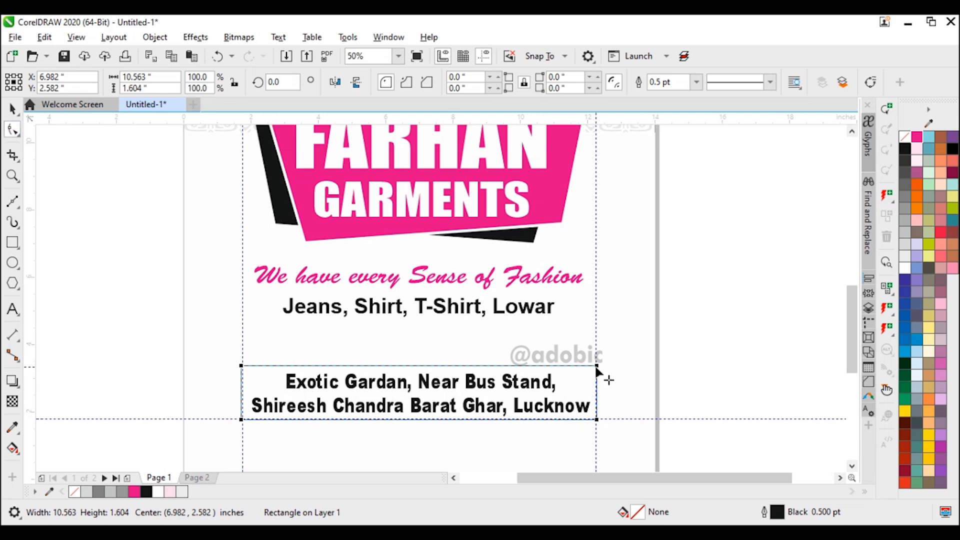
drag(596, 367, 591, 375)
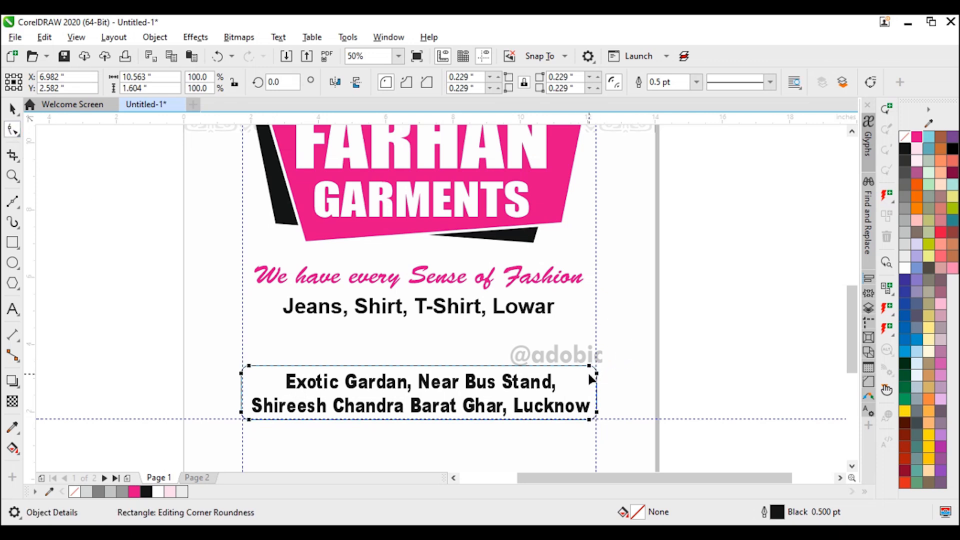
key(space)
Fill the rounded rectangle with magenta, remove its outline and centre it horizontally on the page.
click(917, 136)
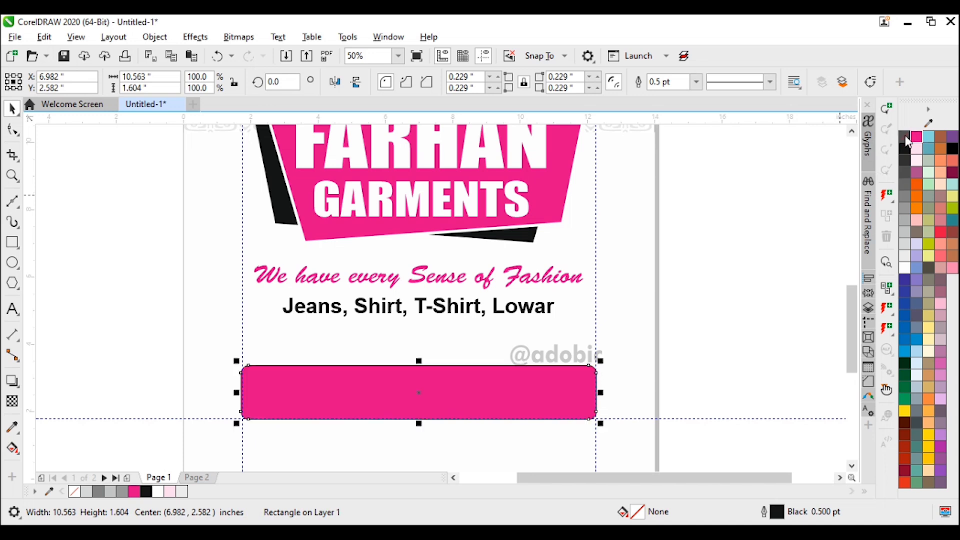
shift+click(656, 321)
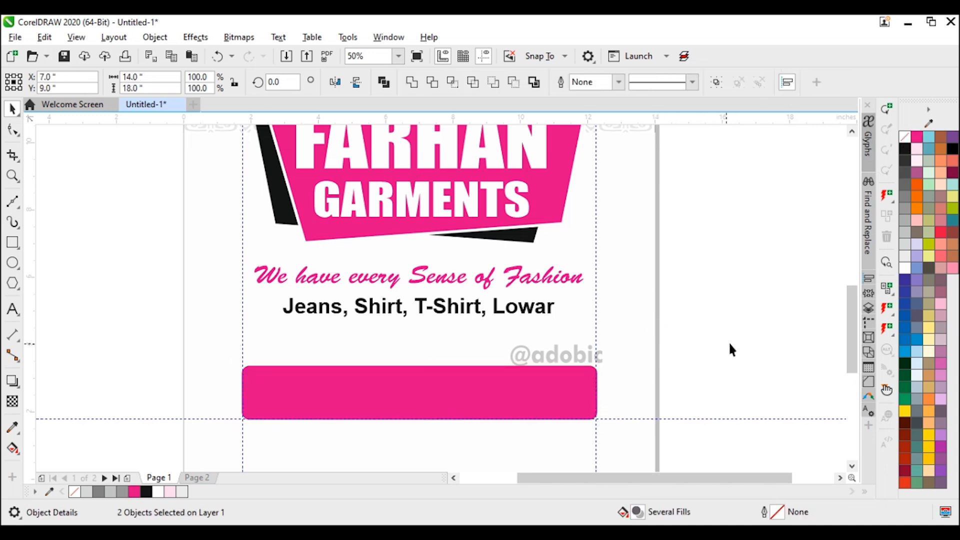
key(Escape)
Change the fill of the rounded address rectangle to dark grey.
click(579, 373)
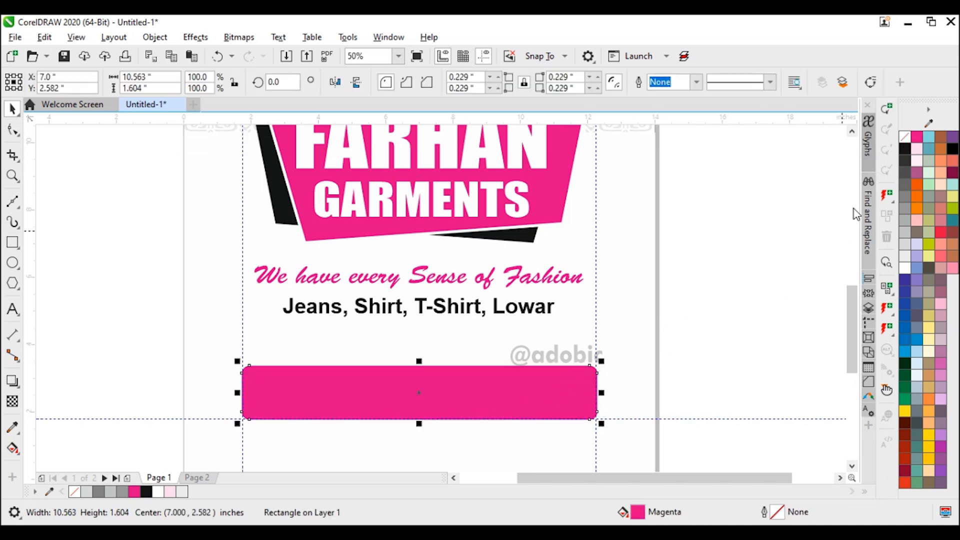
click(905, 148)
key(Tab)
key(Tab)
drag(755, 338, 327, 436)
drag(254, 425, 244, 426)
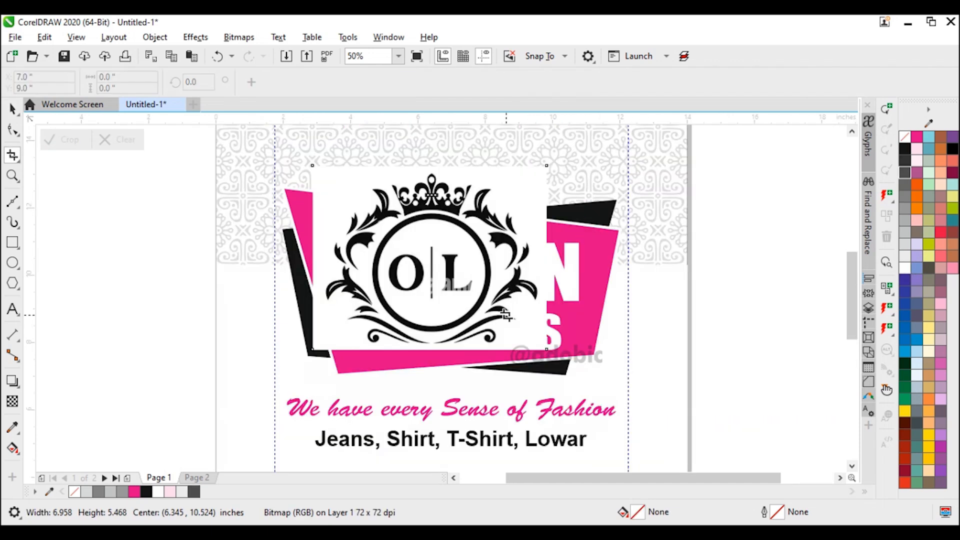
Convert the crest bitmap to 1-bit black and white using Line Art with a threshold of 158.
key(space)
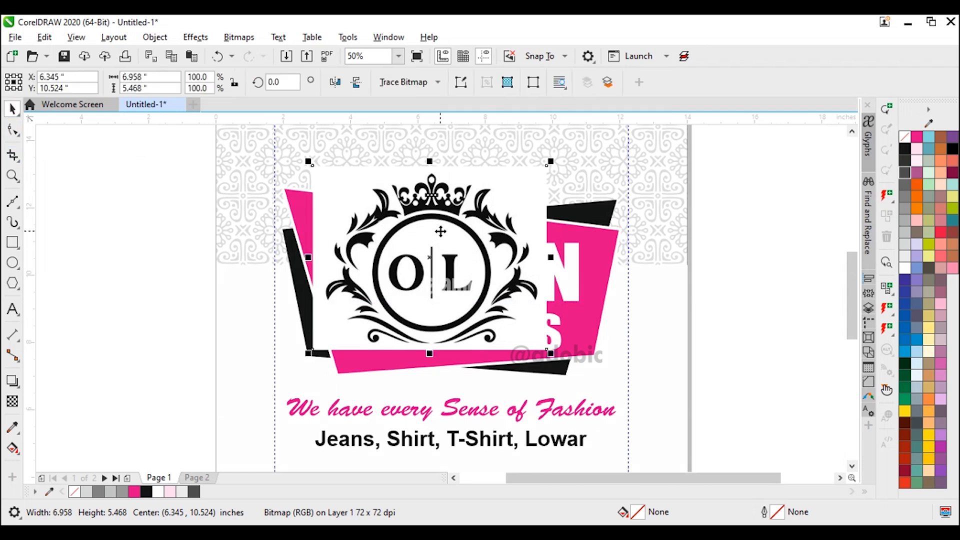
click(239, 37)
mouse_move(308, 158)
click(367, 159)
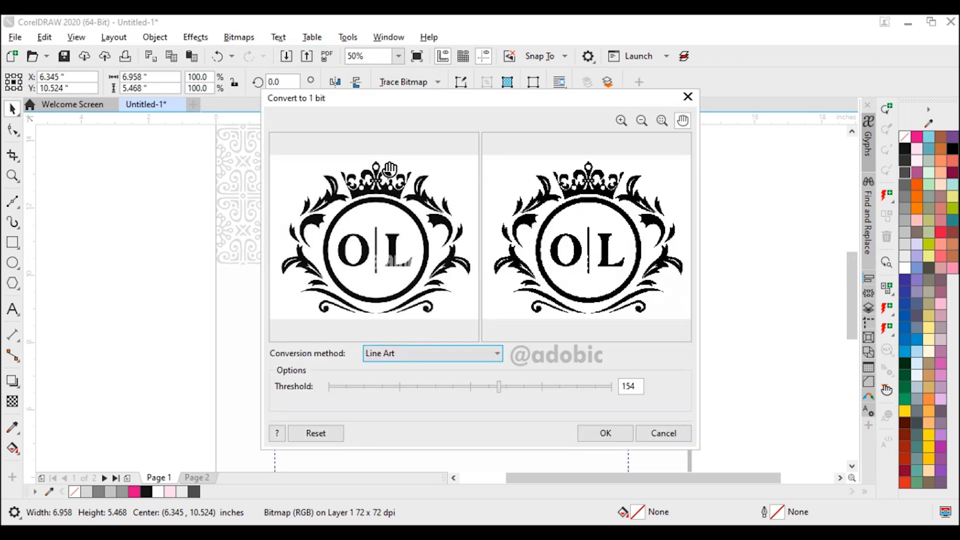
drag(499, 386, 505, 387)
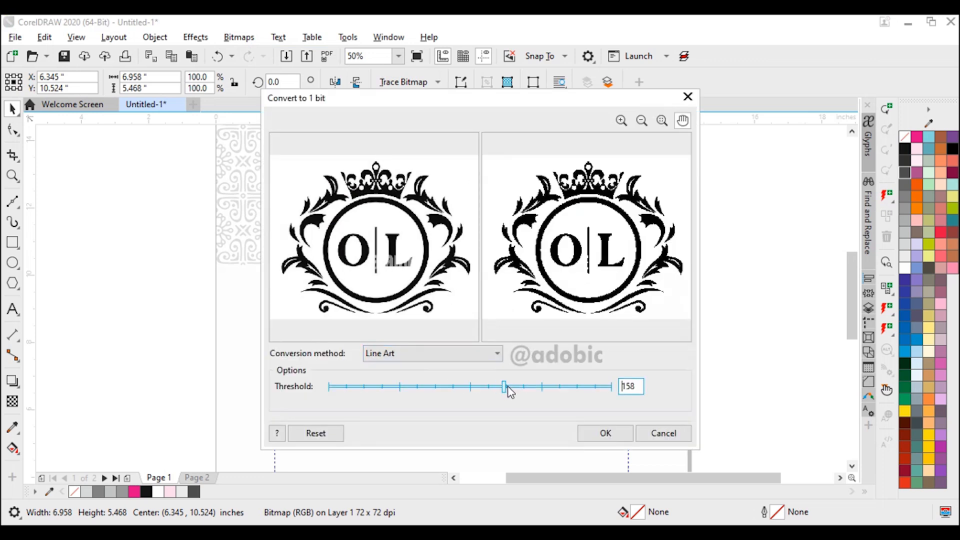
click(606, 433)
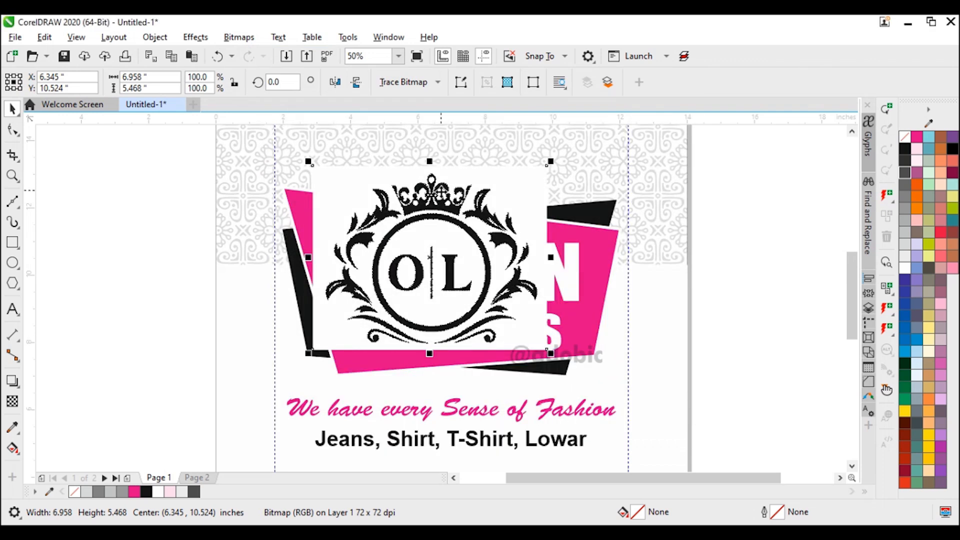
Outline-trace the crest bitmap as line art, removing the background colour from the entire image.
click(436, 87)
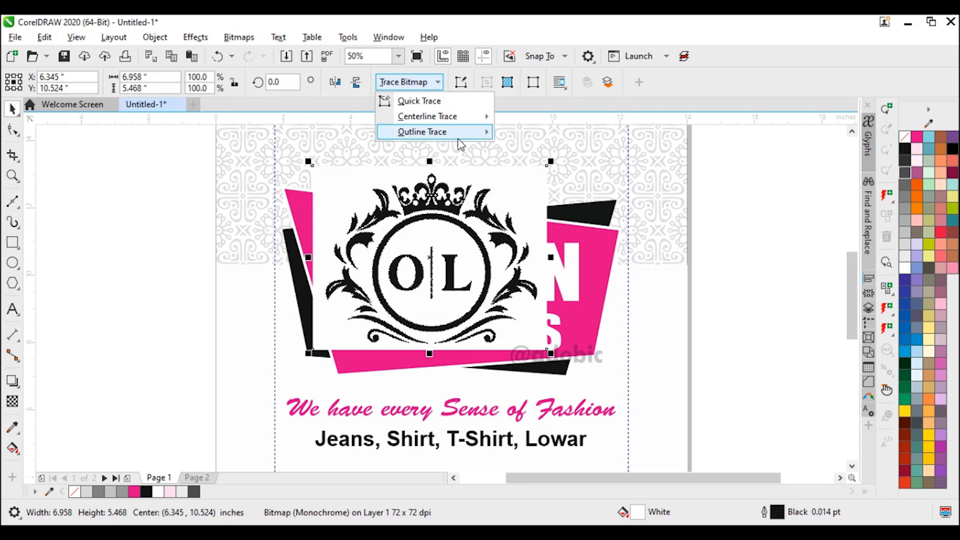
click(509, 136)
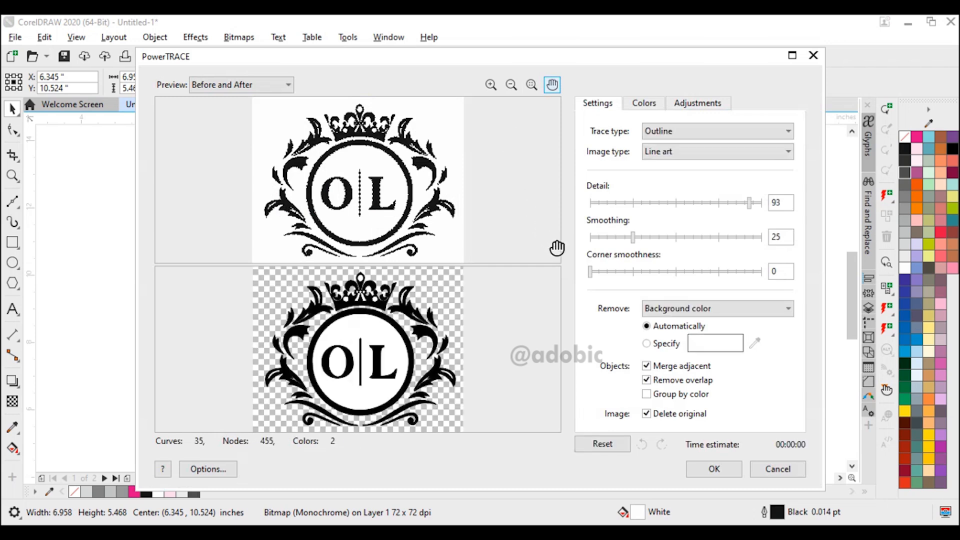
click(650, 308)
click(676, 343)
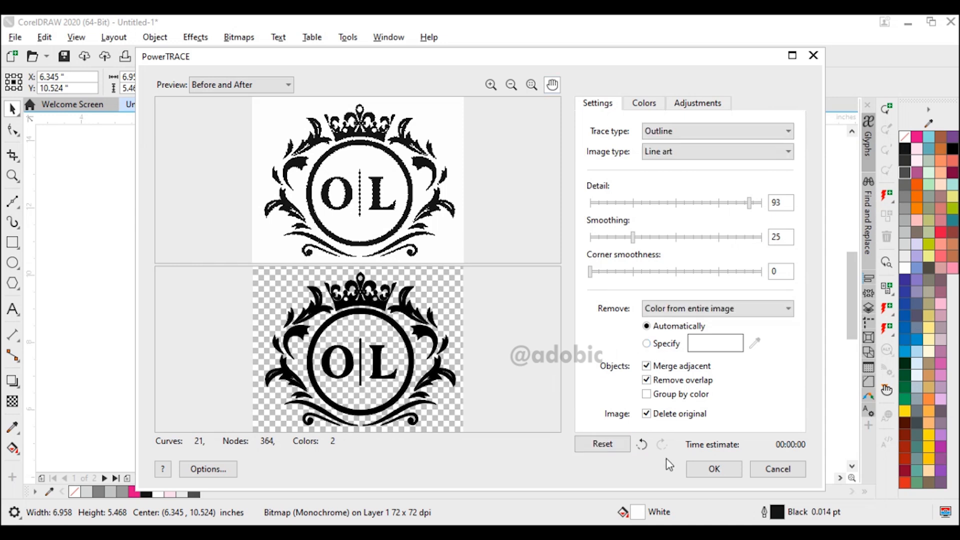
click(713, 469)
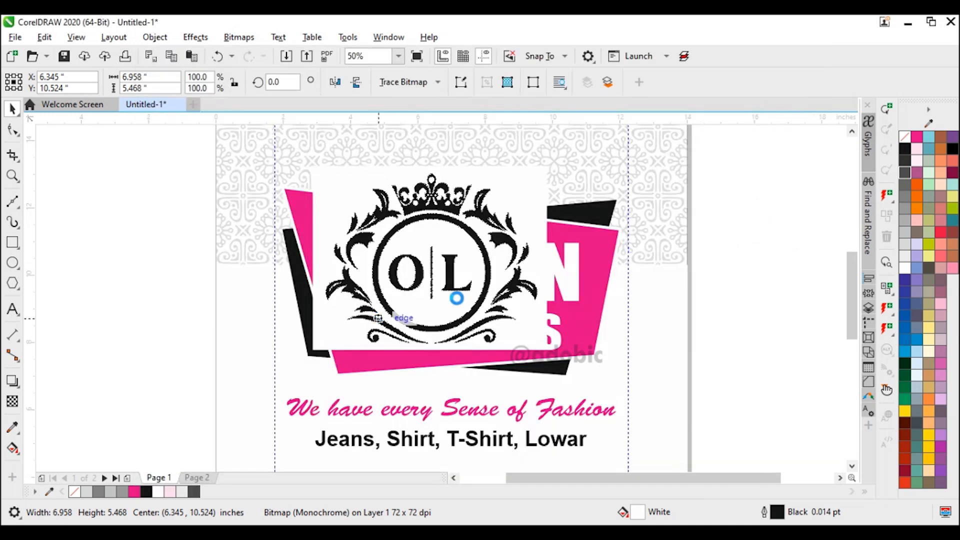
Move the traced crest off the page beside the layout and delete the original bitmap left over the badge.
scroll(435, 290, down, 2)
mouse_move(428, 281)
mouse_down()
mouse_move(606, 293)
mouse_move(627, 253)
mouse_up()
click(468, 274)
key(Delete)
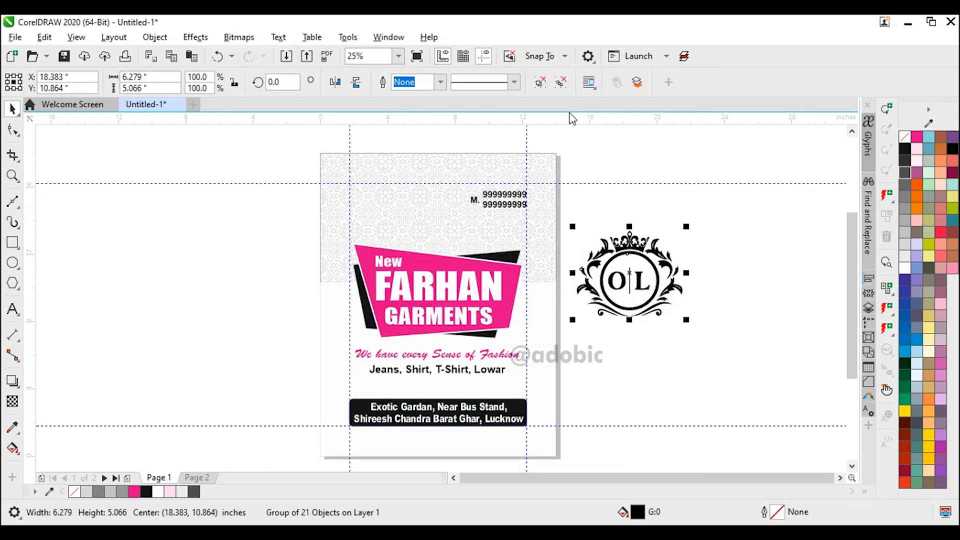
Ungroup the traced crest and delete the letters O and L and the dividing line between them.
click(560, 82)
click(719, 374)
scroll(617, 280, up, 1)
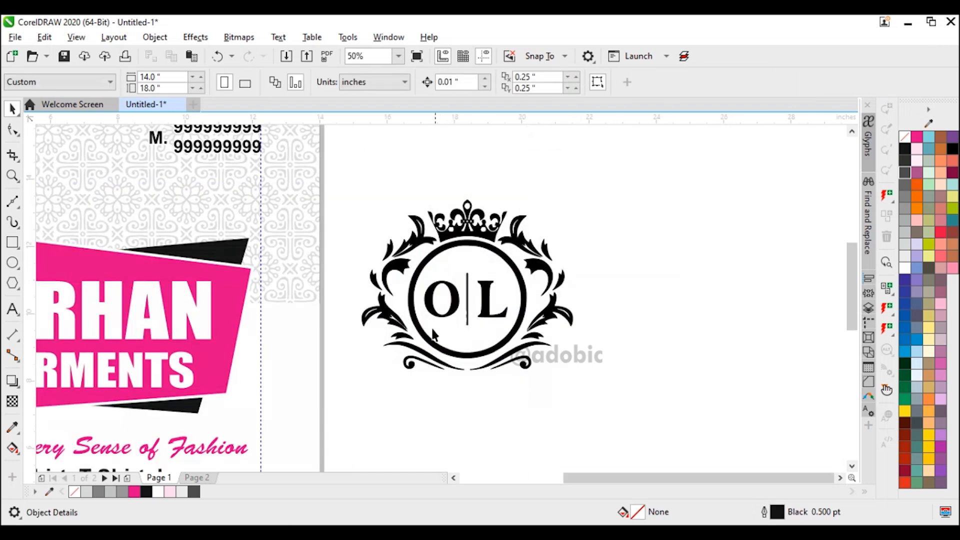
click(467, 291)
key(Delete)
click(455, 301)
key(Delete)
click(488, 299)
key(Delete)
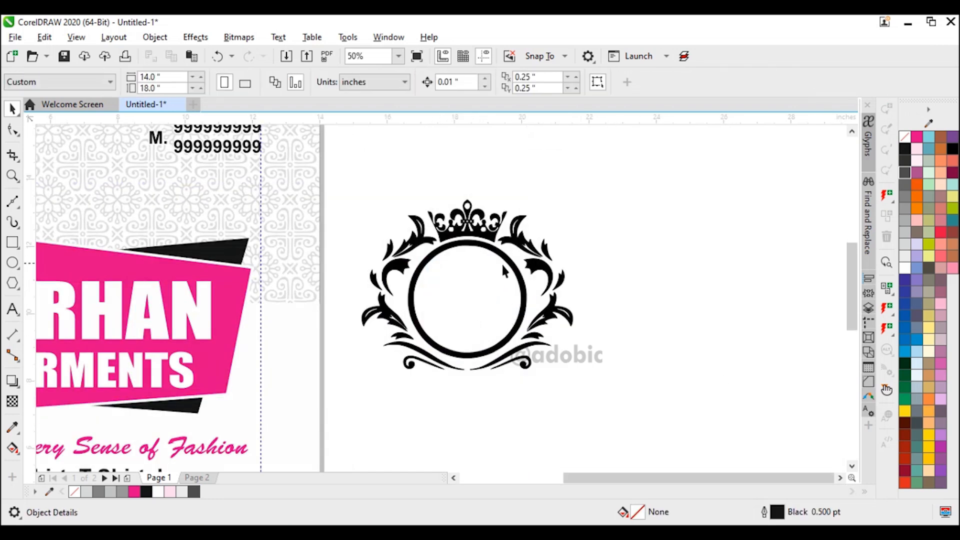
Fill all the remaining crest pieces with black.
drag(333, 408, 323, 401)
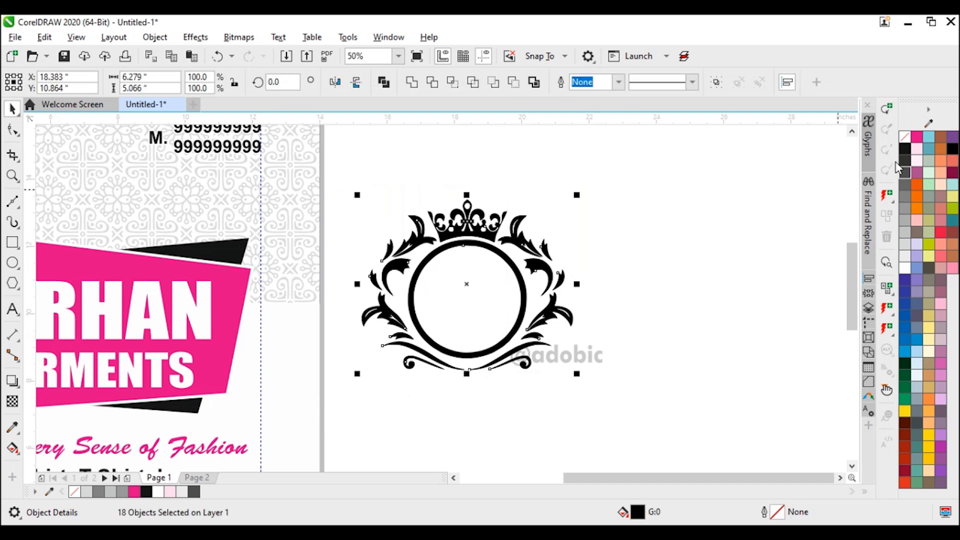
click(905, 149)
click(736, 243)
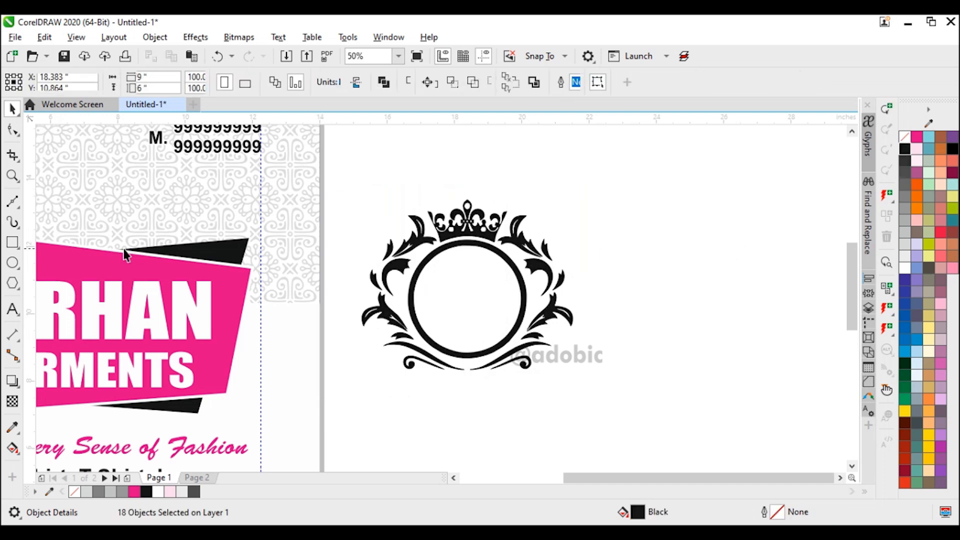
Draw a circle about 3.3 in across over the crest's ring, fill it white without outline and send it behind the ring.
key(F7)
drag(431, 262, 519, 366)
key(space)
mouse_move(480, 310)
mouse_down()
mouse_move(465, 307)
mouse_move(479, 299)
mouse_up()
scroll(478, 299, up, 2)
drag(510, 218, 524, 208)
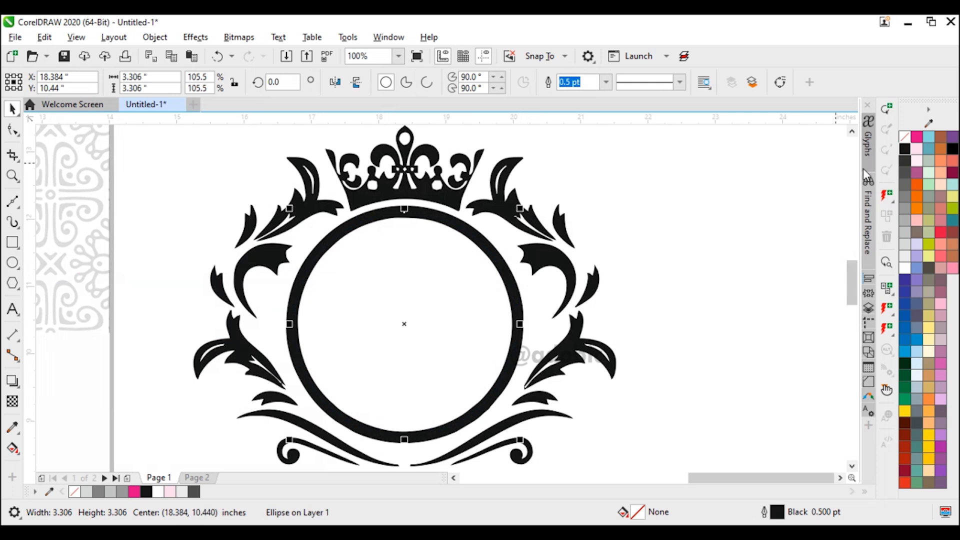
click(910, 267)
right_click(904, 137)
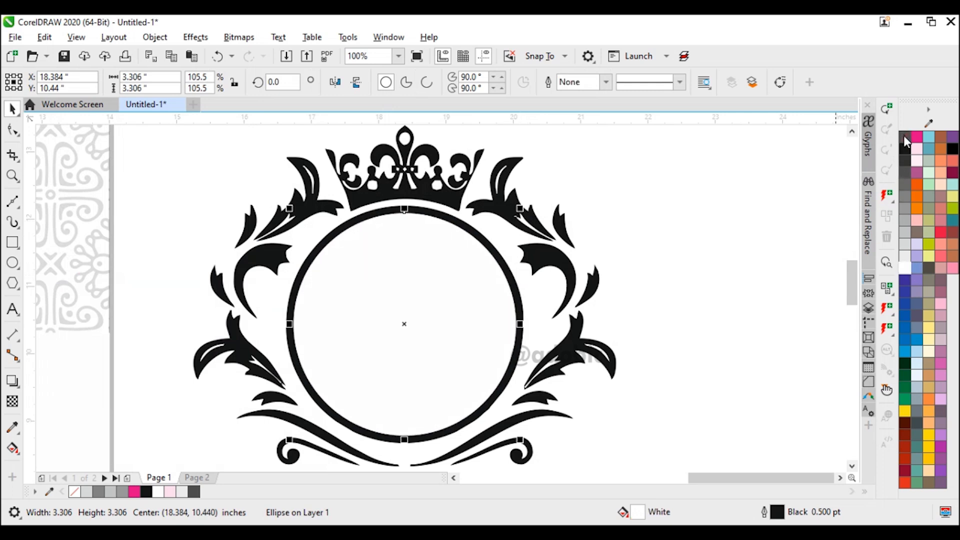
key(shift+Page_Down)
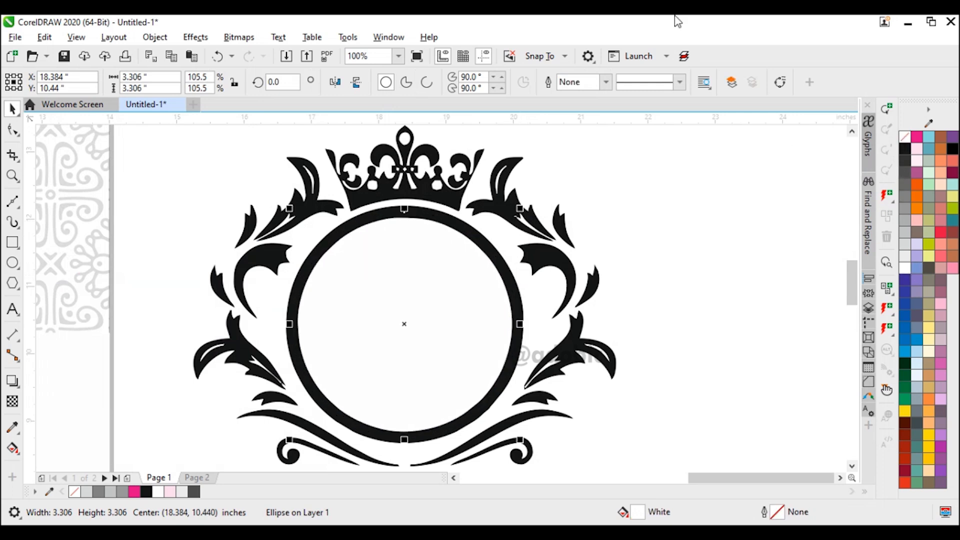
Add the text "FG", enlarge it to about 134 pt and place it inside the crest's ring.
scroll(439, 298, down, 2)
key(F8)
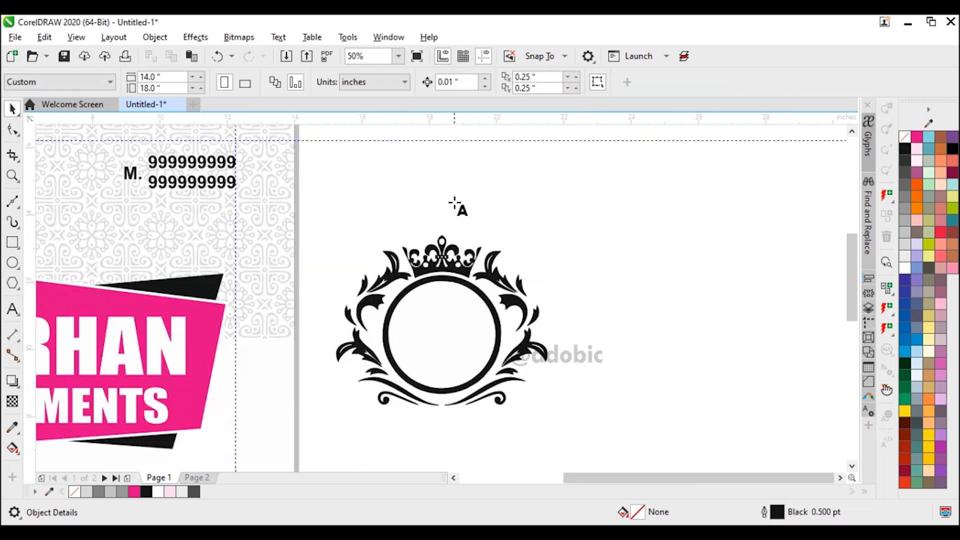
click(455, 200)
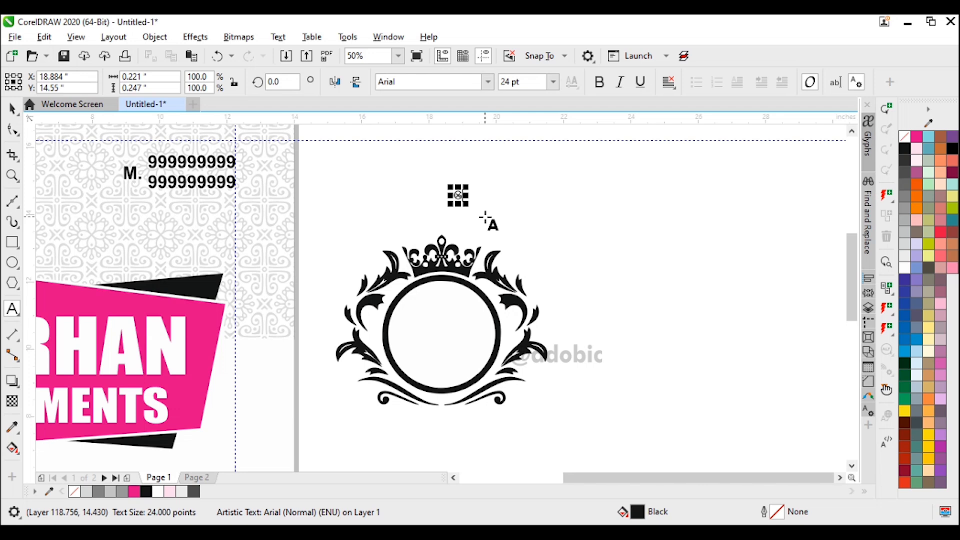
key(ctrl+space)
drag(475, 205, 447, 346)
Set the font of the FG monogram to Rockwell Condensed.
click(488, 82)
click(454, 150)
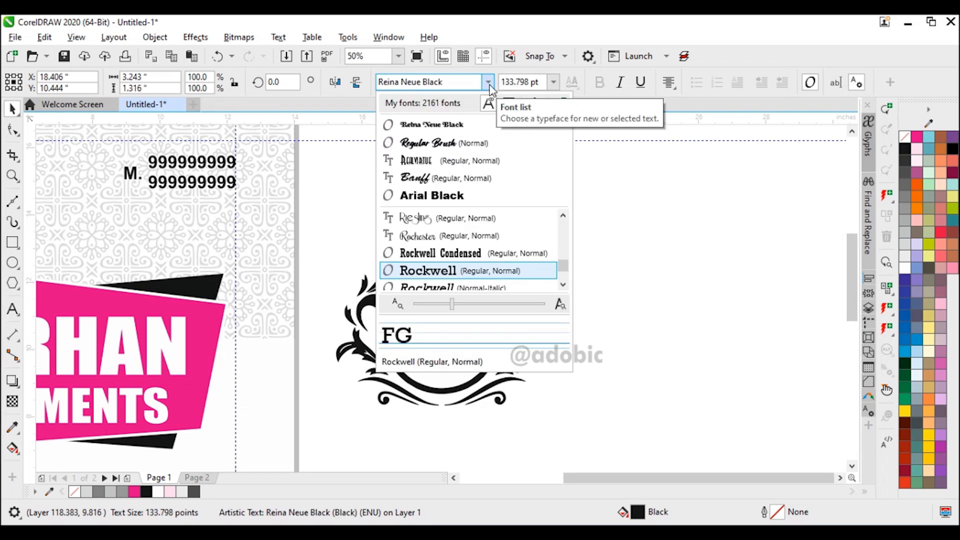
key(Down)
key(Down)
key(Return)
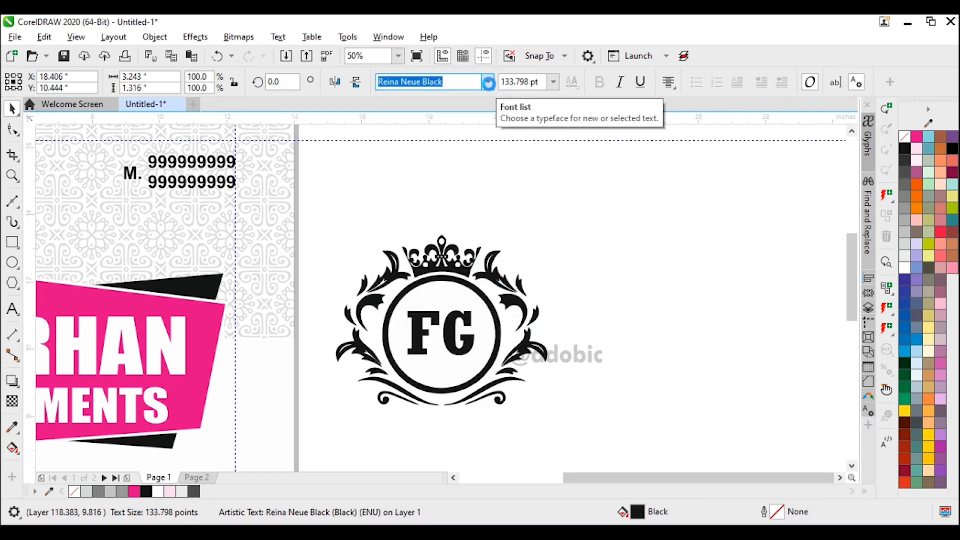
Tighten the FG letter spacing, enlarge the text to about 162 pt, fill it magenta and centre it in the ring.
scroll(458, 359, up, 2)
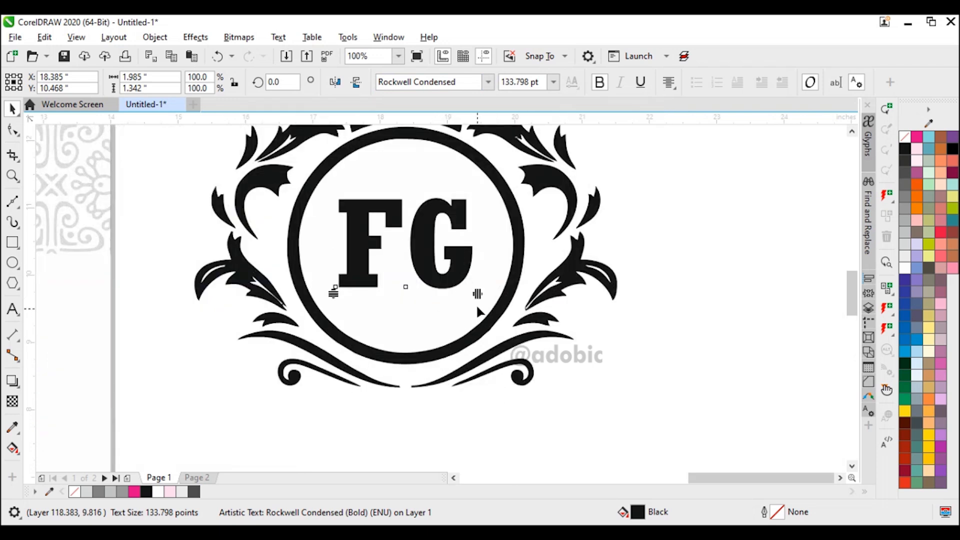
drag(474, 296, 433, 294)
scroll(441, 220, up, 1)
scroll(449, 308, down, 2)
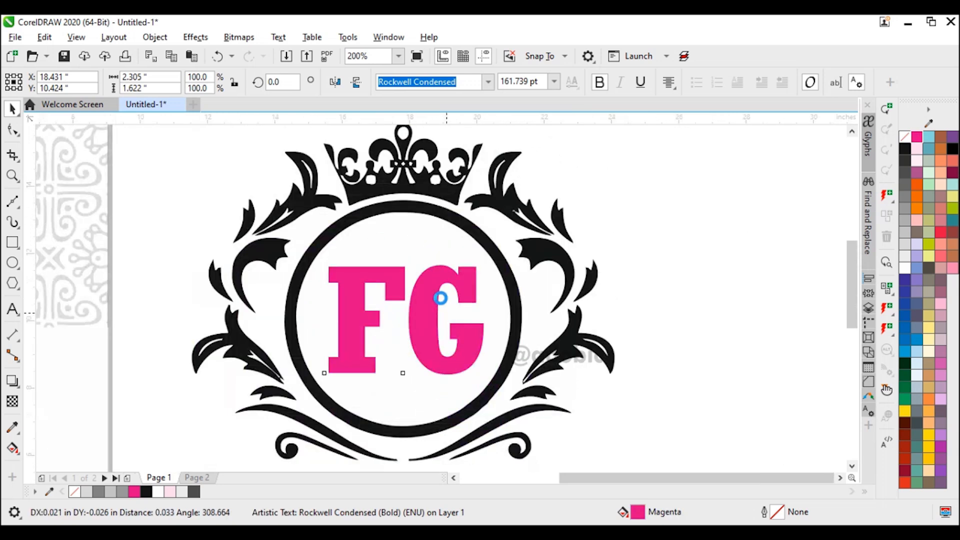
click(562, 194)
Group the whole crest with its monogram, scale it to about 4.05 in wide and place it above the badge.
drag(575, 237, 349, 365)
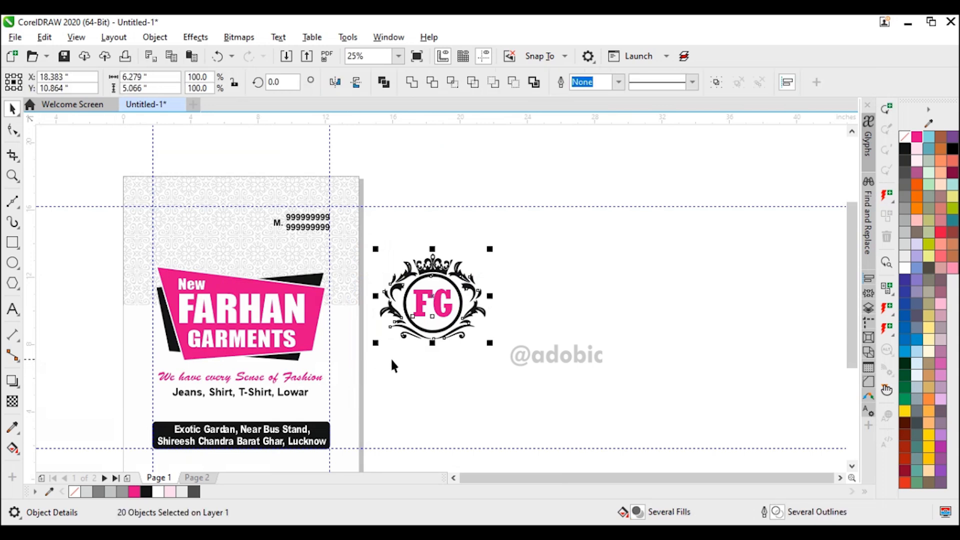
key(ctrl+g)
drag(490, 343, 452, 312)
drag(414, 284, 244, 248)
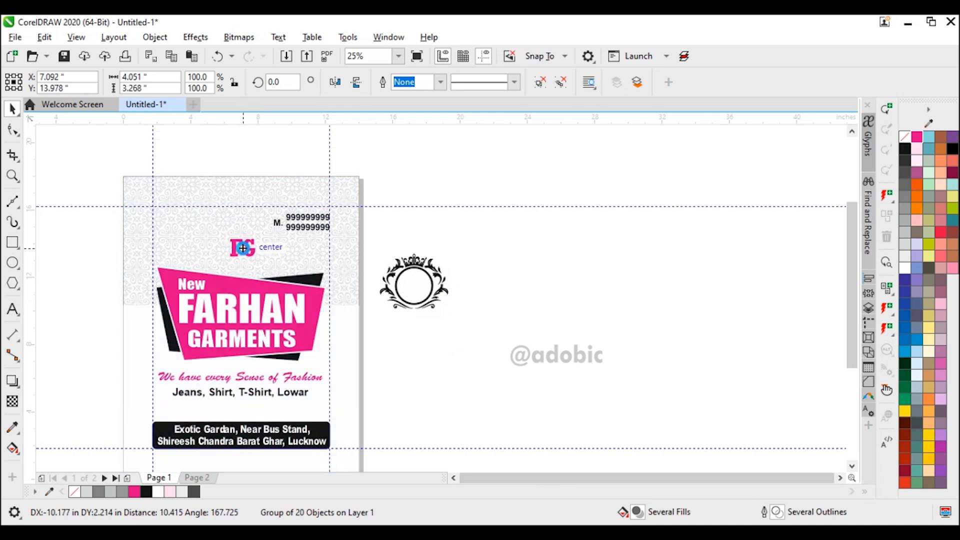
Align the crest horizontally with the centre of the page background.
shift+click(260, 183)
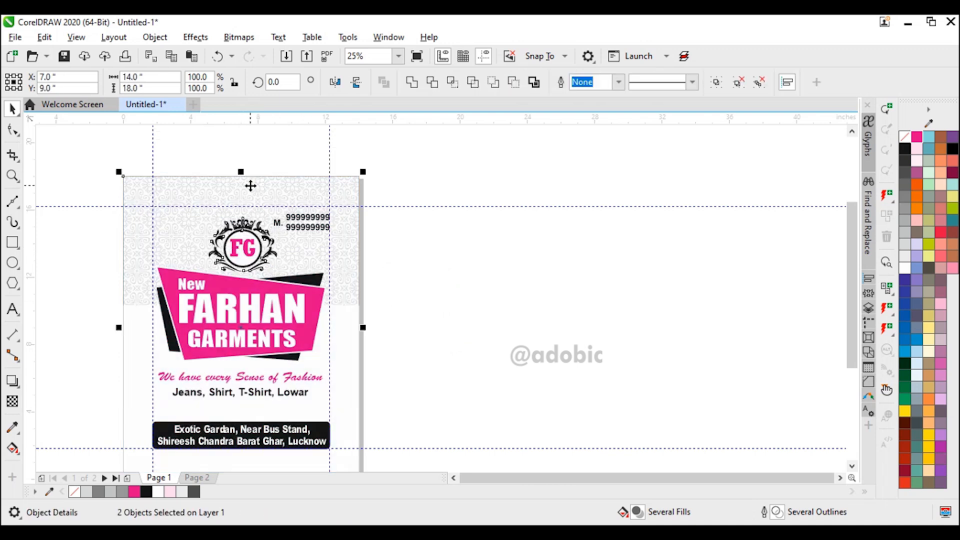
click(155, 38)
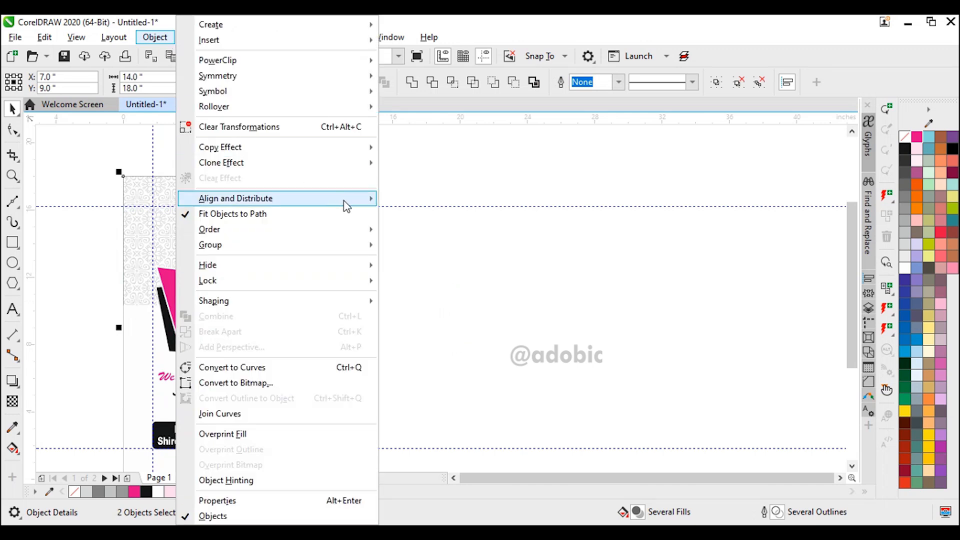
mouse_move(345, 205)
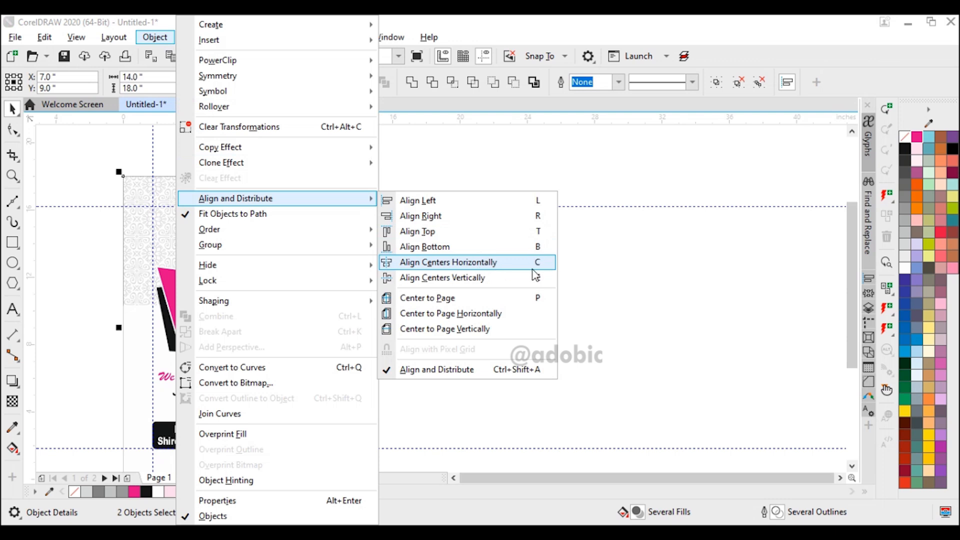
click(479, 268)
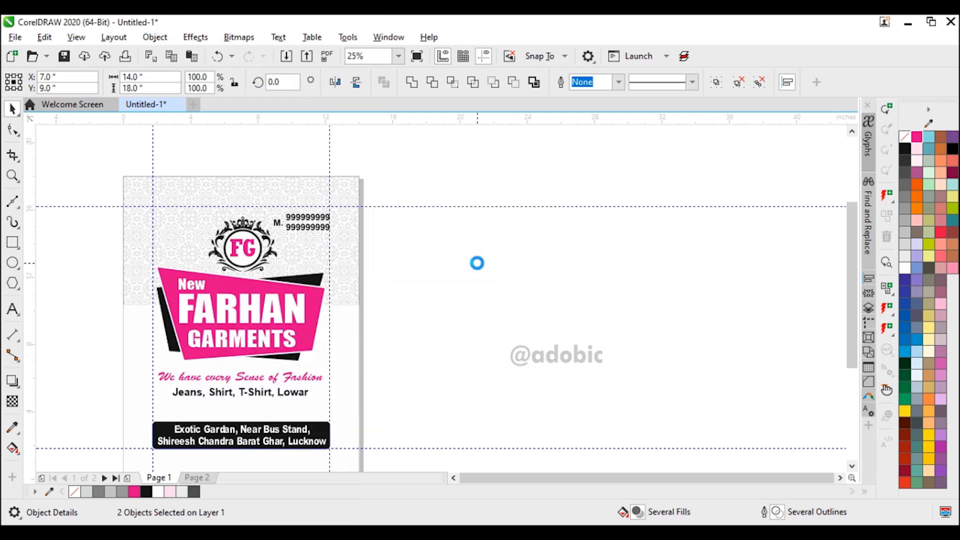
click(361, 371)
Scale down the slogan and the product line together, leaving more space below the badge.
click(274, 397)
shift+click(272, 379)
drag(329, 405, 296, 406)
Select the complete Farhan Garments badge with its lettering and move it down closer to the slogan.
drag(435, 378, 100, 245)
shift+click(262, 370)
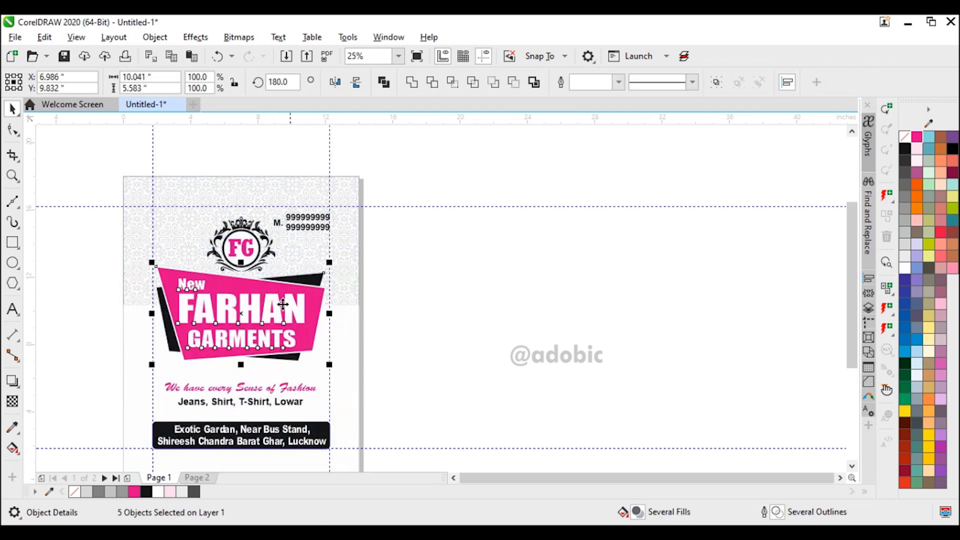
scroll(260, 332, up, 1)
drag(461, 263, 481, 286)
scroll(392, 282, down, 1)
Move the crest down closer to the badge and scale it down slightly.
drag(220, 274, 439, 161)
scroll(394, 167, up, 1)
drag(428, 274, 430, 294)
drag(477, 353, 467, 343)
click(668, 302)
Open the PowerClip contents of the page background and paste a copy of the grey pattern group in place.
click(546, 277)
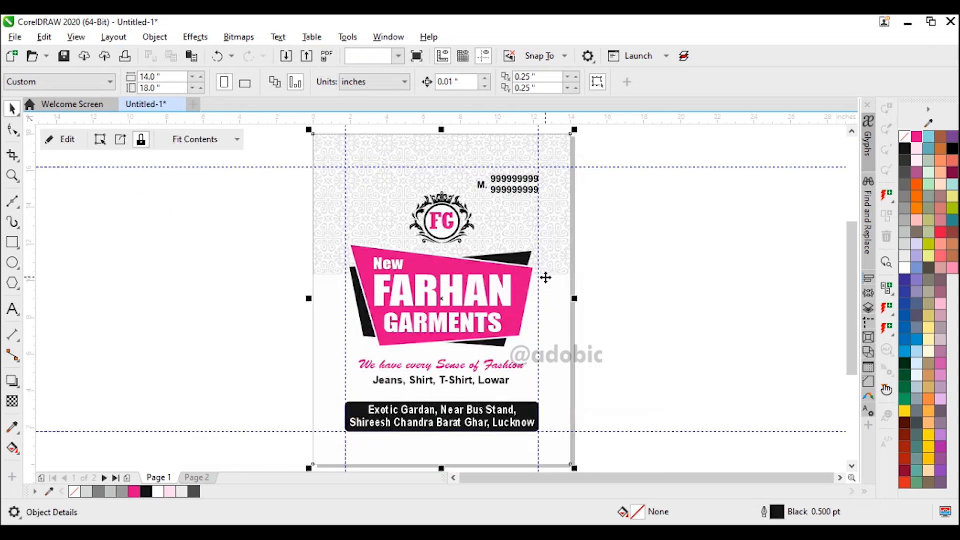
ctrl+click(564, 258)
click(495, 249)
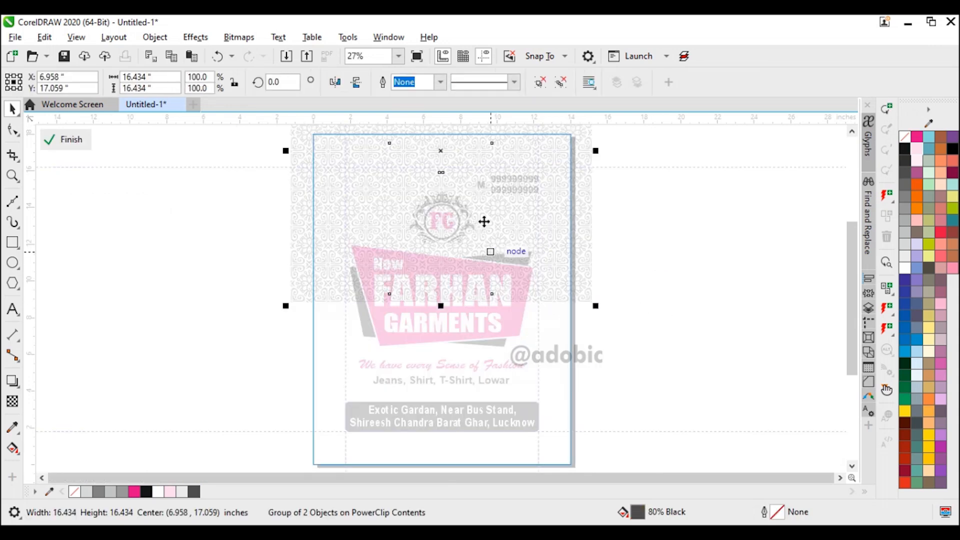
click(44, 39)
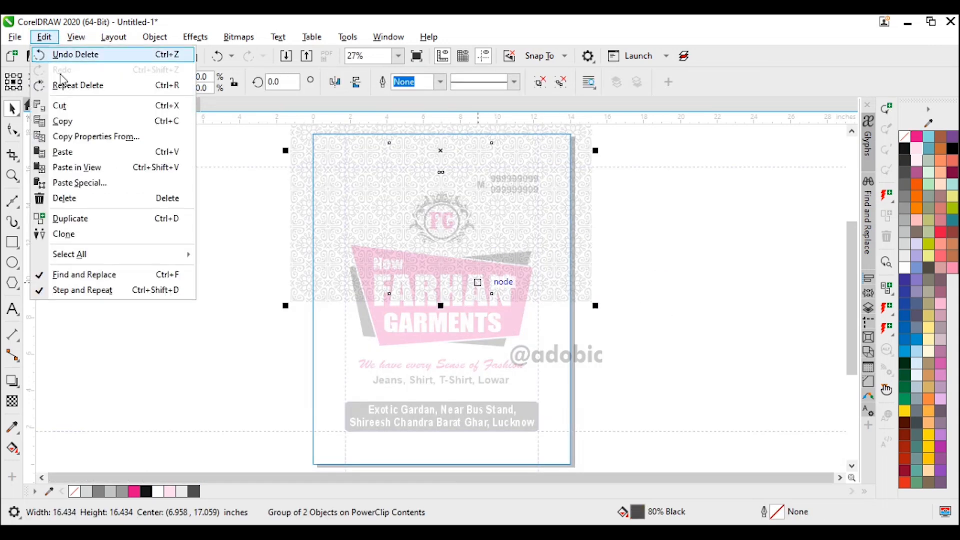
click(74, 122)
click(47, 39)
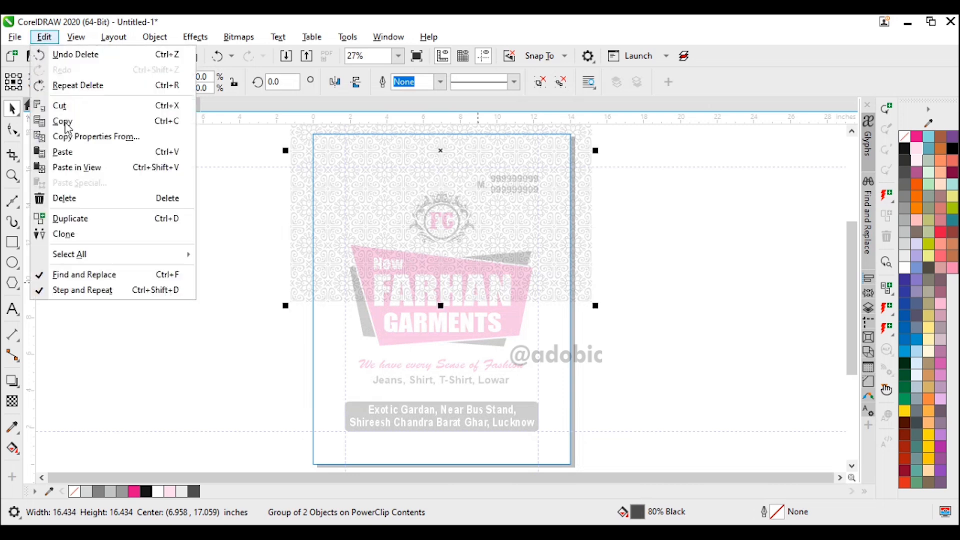
click(75, 150)
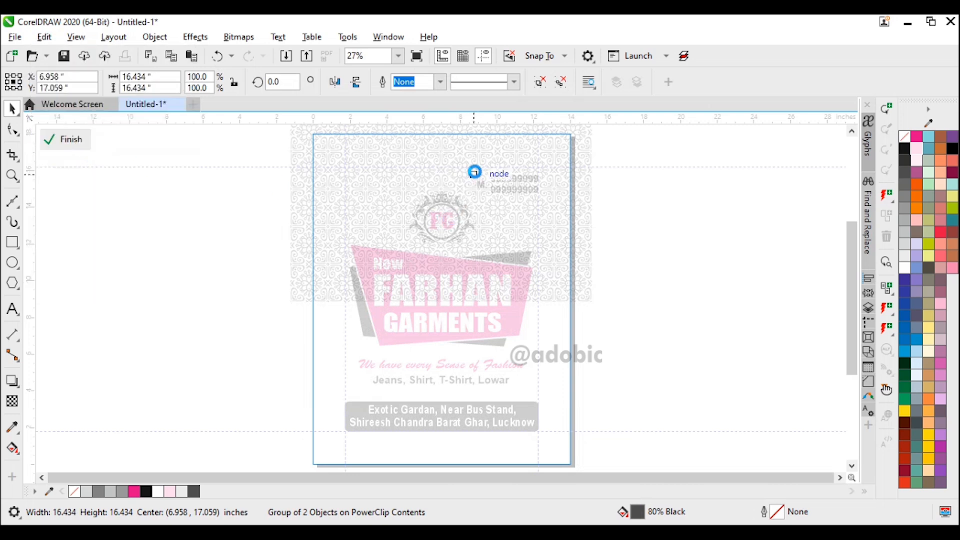
Move the pattern copy to the lower half of the page and recolour it pink, C0 M70 Y0 K0.
drag(478, 170, 494, 336)
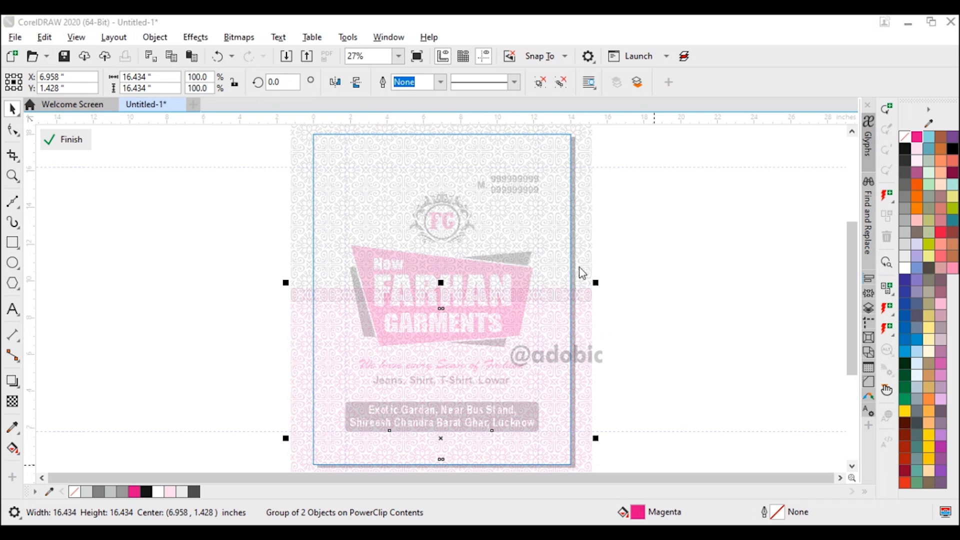
click(319, 148)
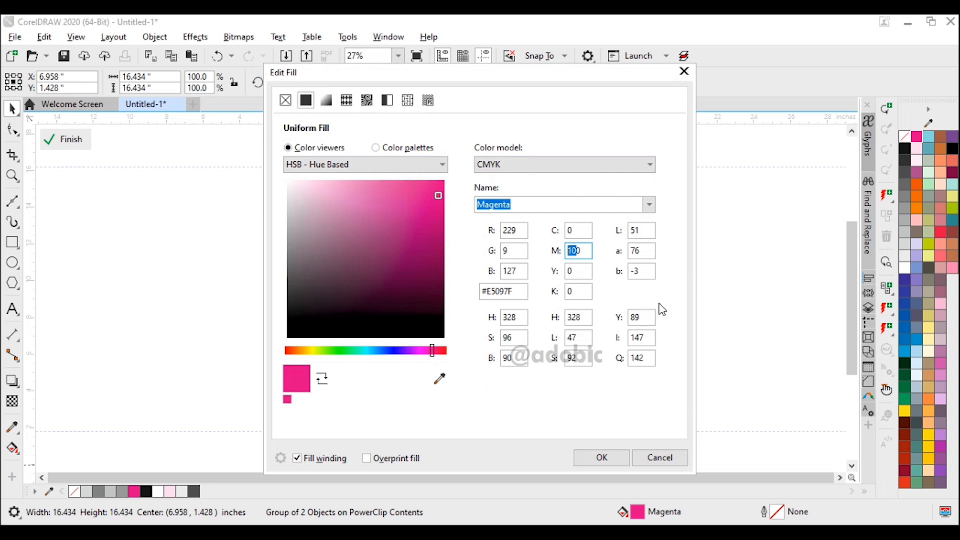
key(Return)
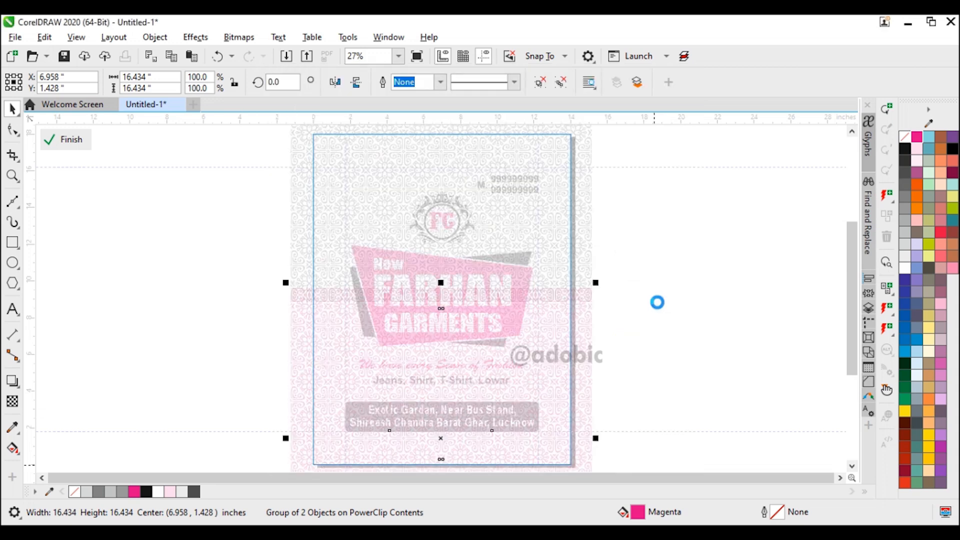
Move the pink pattern straight down about 0.83 in so its upper edge meets the grey pattern's lower edge.
scroll(442, 295, up, 4)
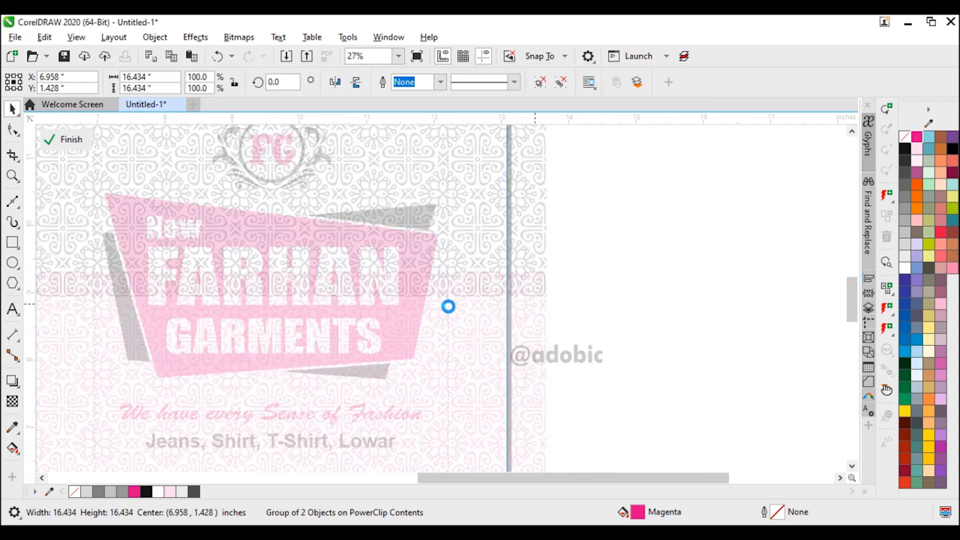
drag(493, 252, 496, 308)
drag(673, 376, 670, 375)
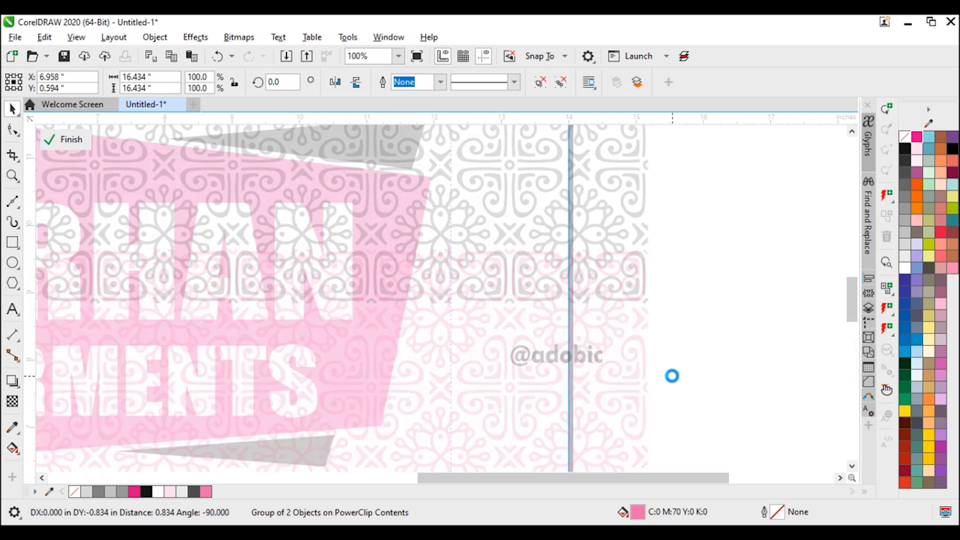
Finish editing the background's PowerClip contents and preview the whole bag design full screen.
click(767, 360)
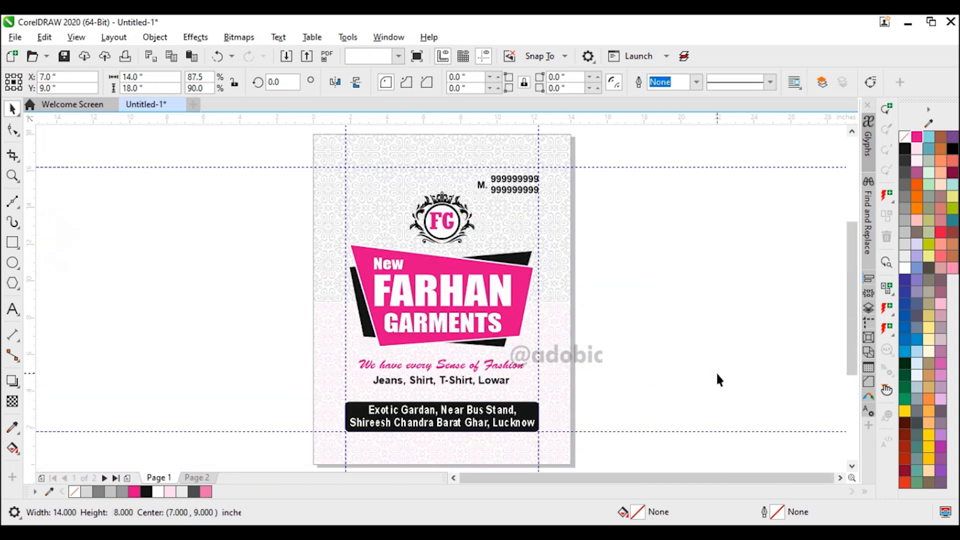
click(716, 372)
key(F9)
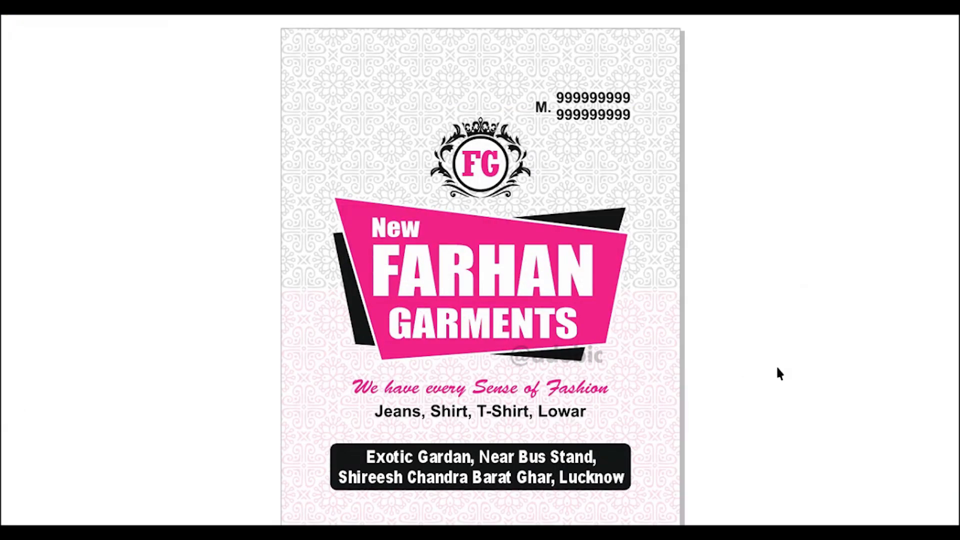
click(777, 368)
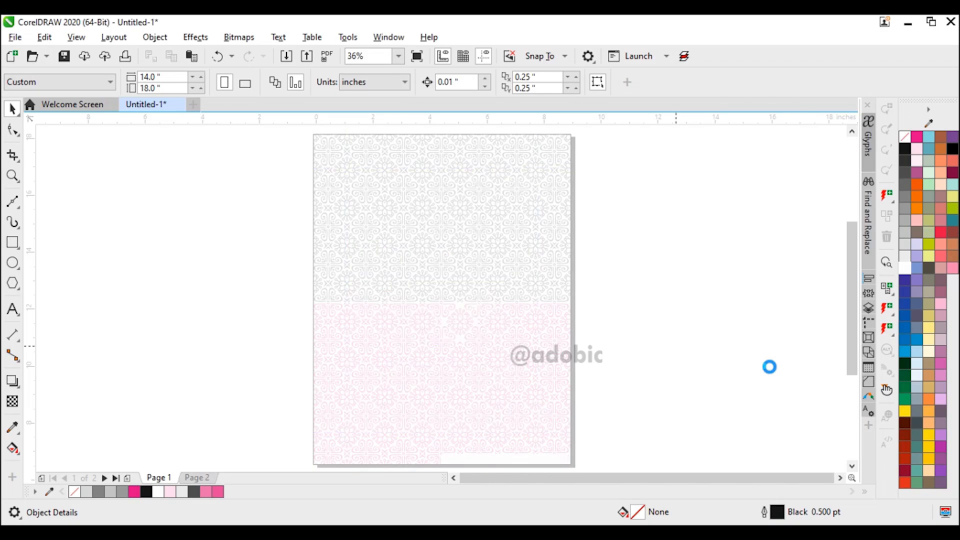
Set up an object colour replacement with the badge's magenta, sampled from the design, as the colour to find.
click(866, 227)
click(724, 131)
click(725, 161)
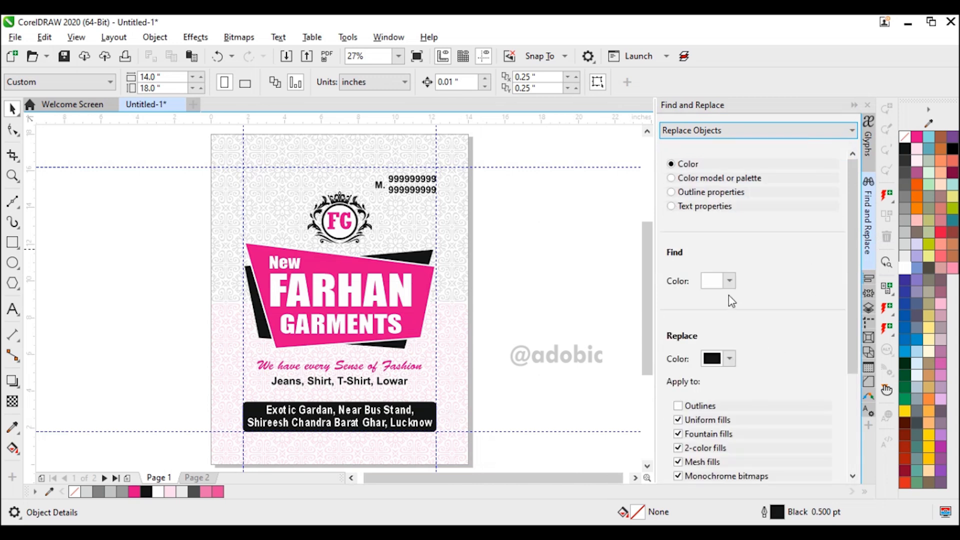
click(730, 283)
click(834, 491)
click(425, 287)
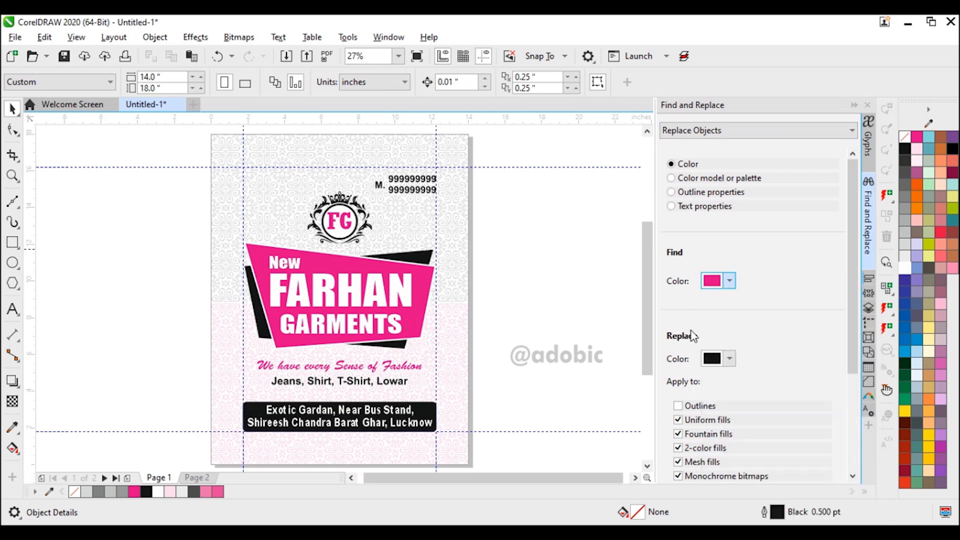
Set the replacement colour to the palette's orange-red with outlines included, replace all matches, and collapse Find and Replace.
click(731, 358)
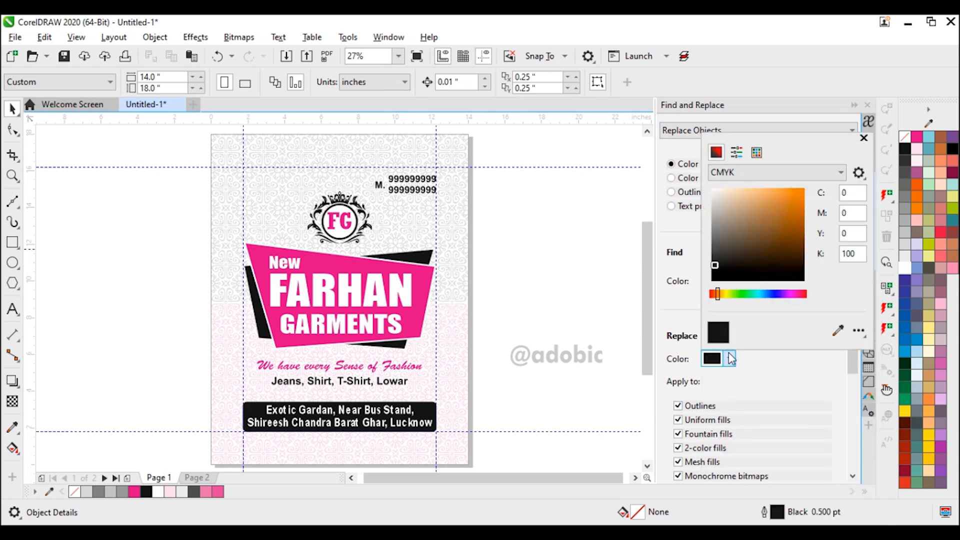
click(836, 332)
click(904, 482)
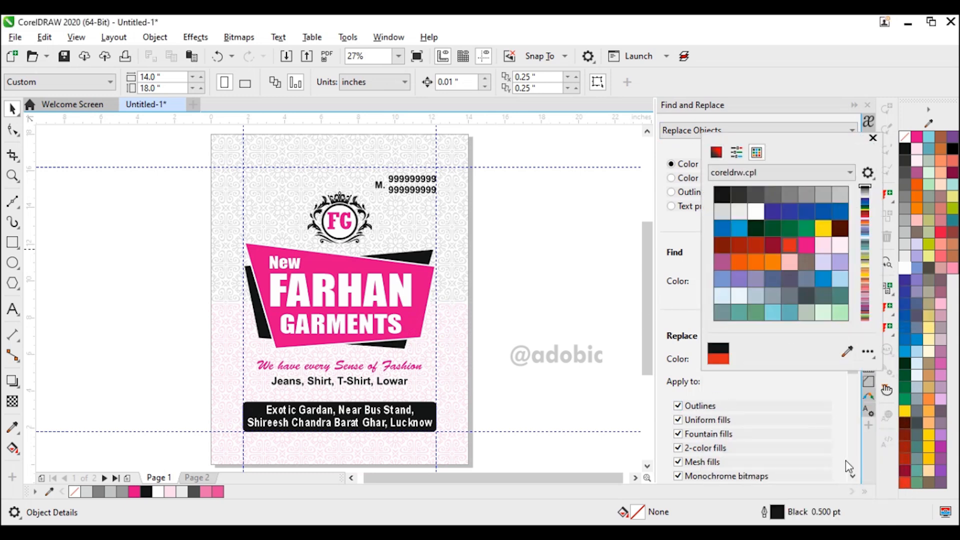
scroll(855, 467, down, 3)
click(798, 474)
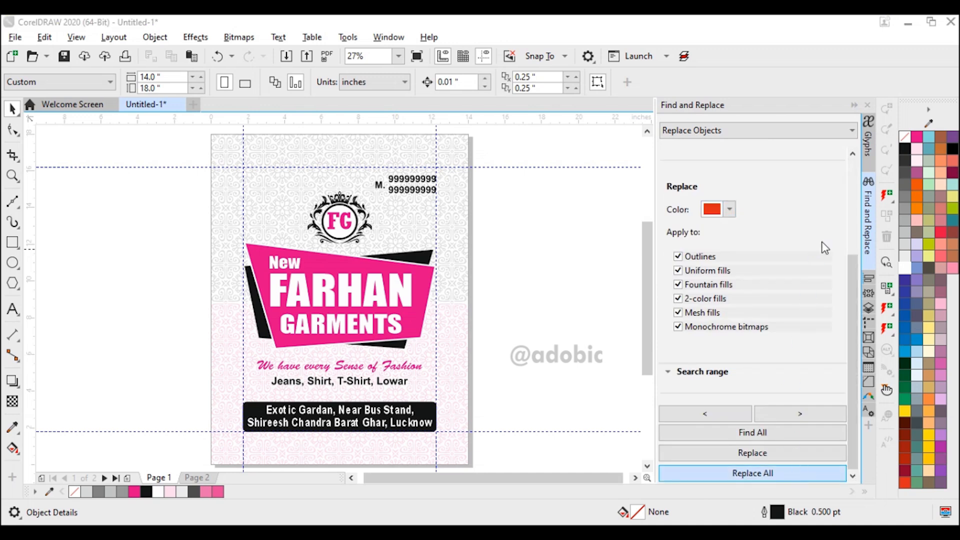
click(608, 310)
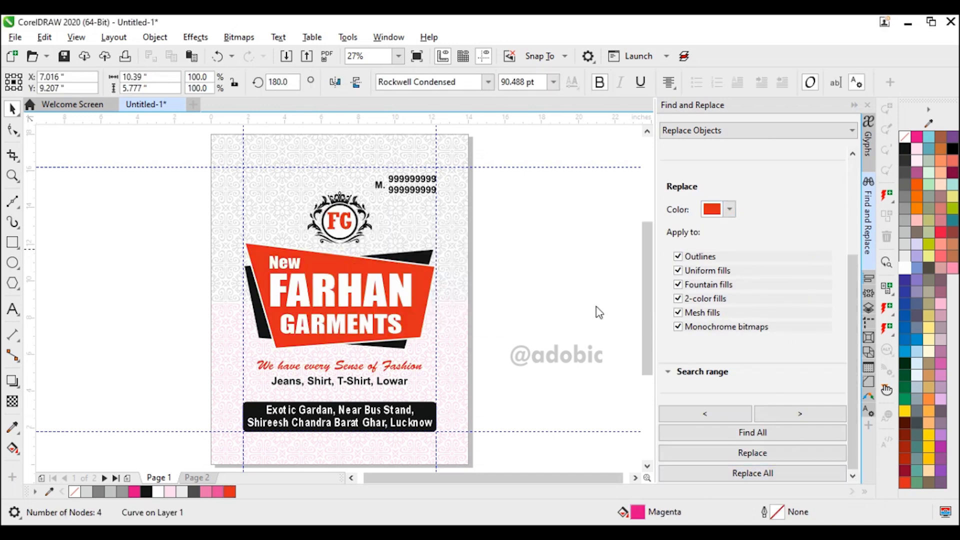
click(853, 106)
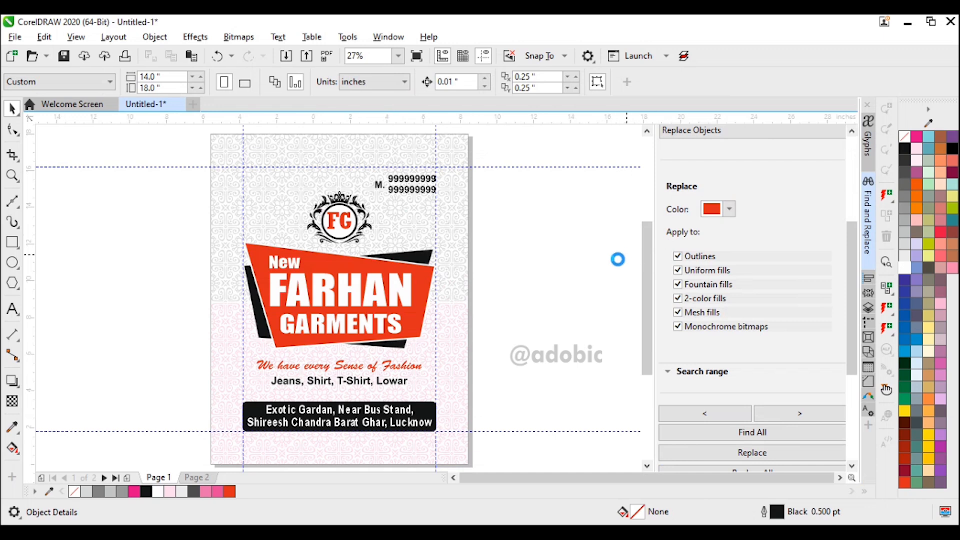
Export the page as JPG file Untitled-1 in RGB Color (24-bit) at a resolution of 200.
key(ctrl+e)
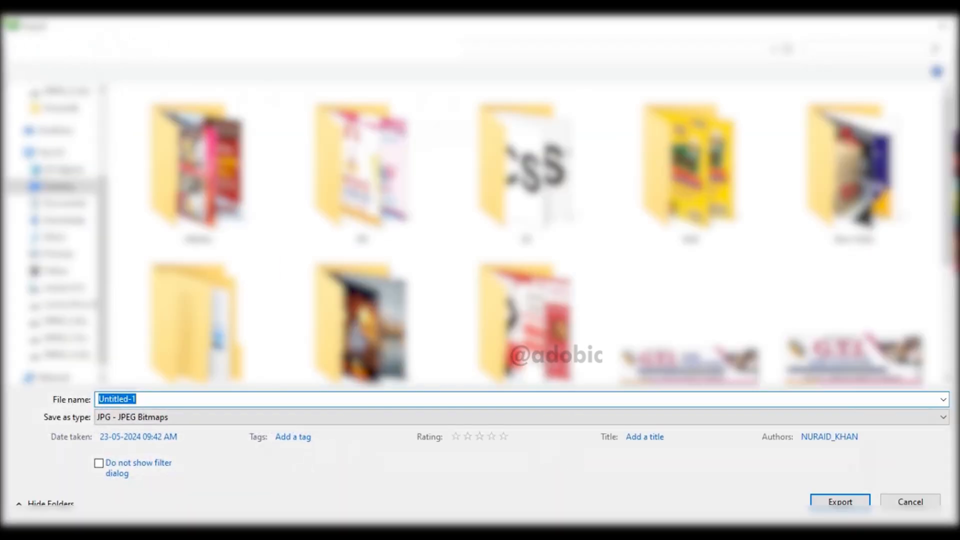
click(132, 399)
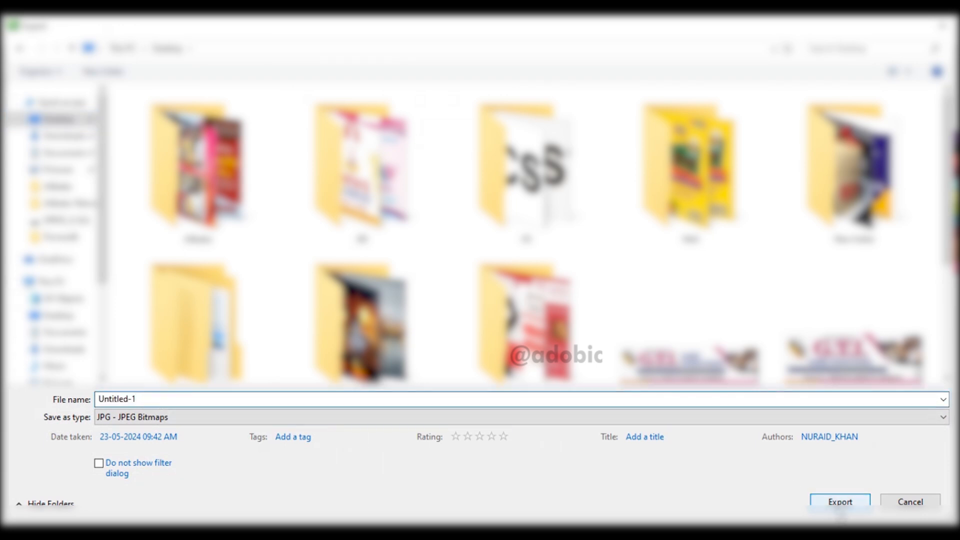
click(835, 499)
click(720, 182)
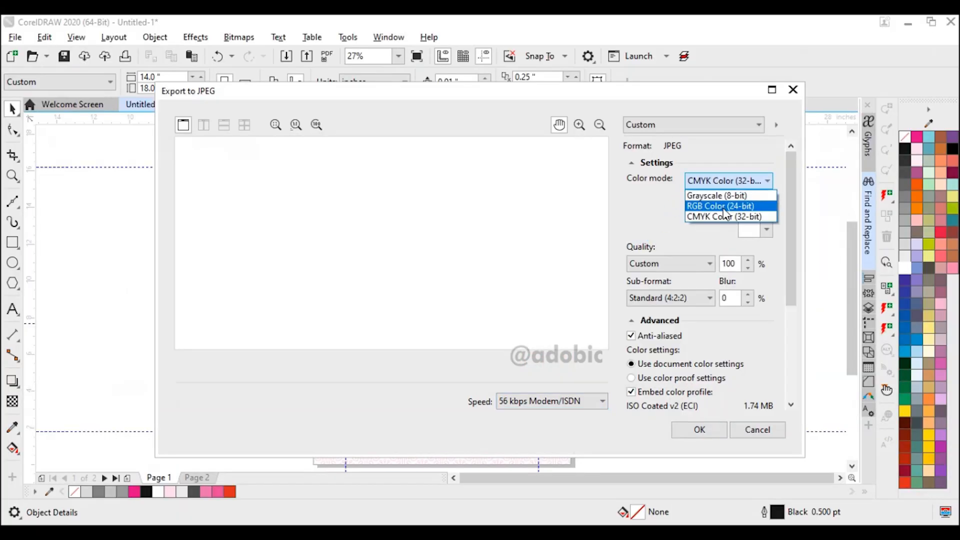
click(732, 206)
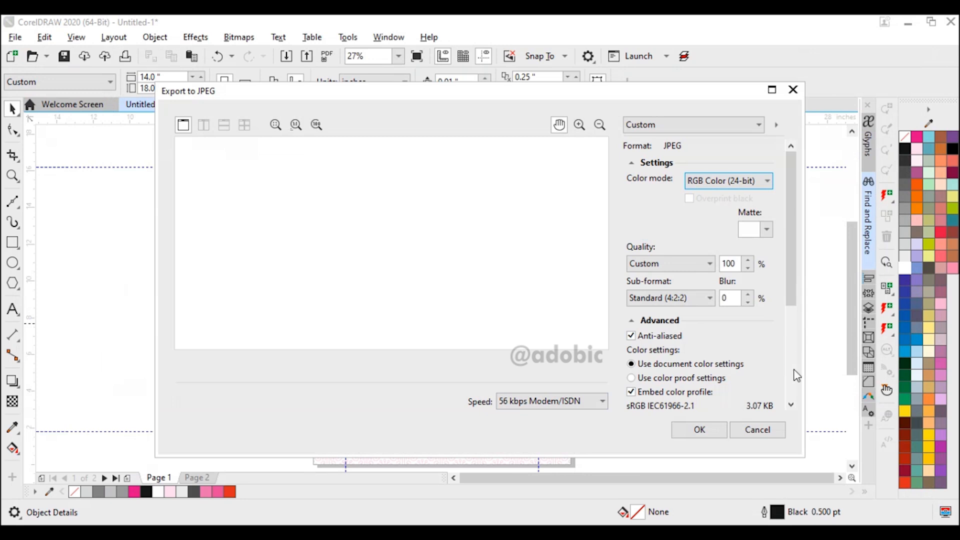
scroll(770, 394, down, 3)
double_click(734, 371)
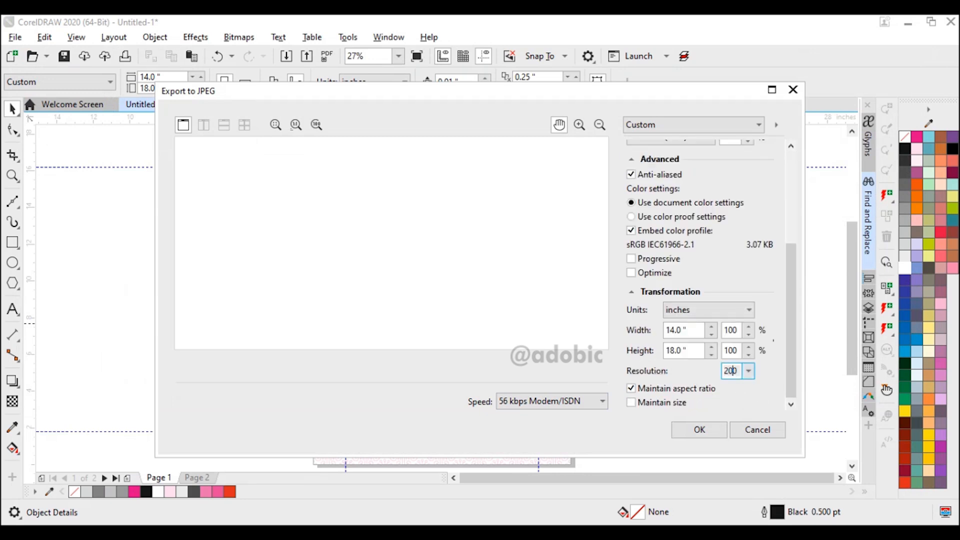
key(Return)
Switch to Photoshop with the blank carry-bag mockup and open the exported Untitled-1 image.
key(ctrl+0)
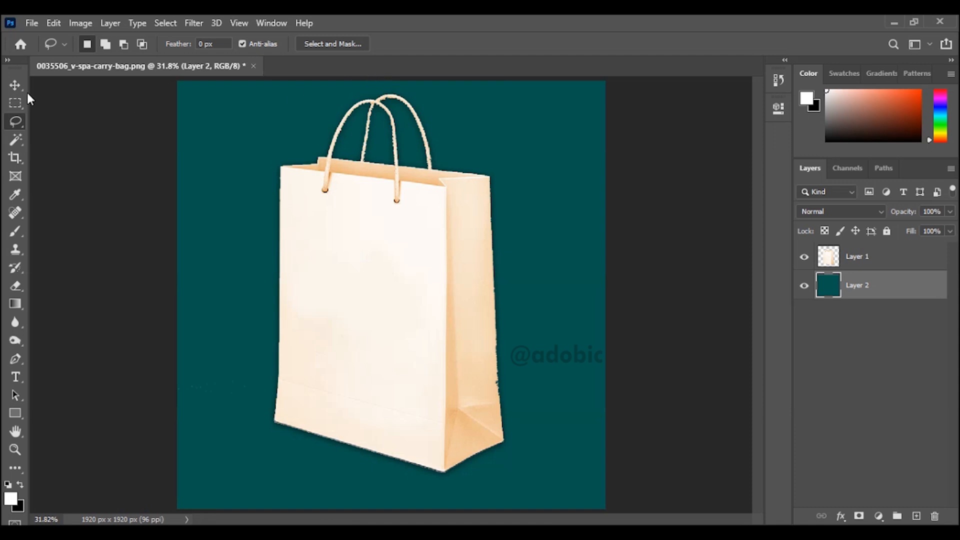
click(15, 85)
click(32, 23)
click(55, 50)
click(737, 377)
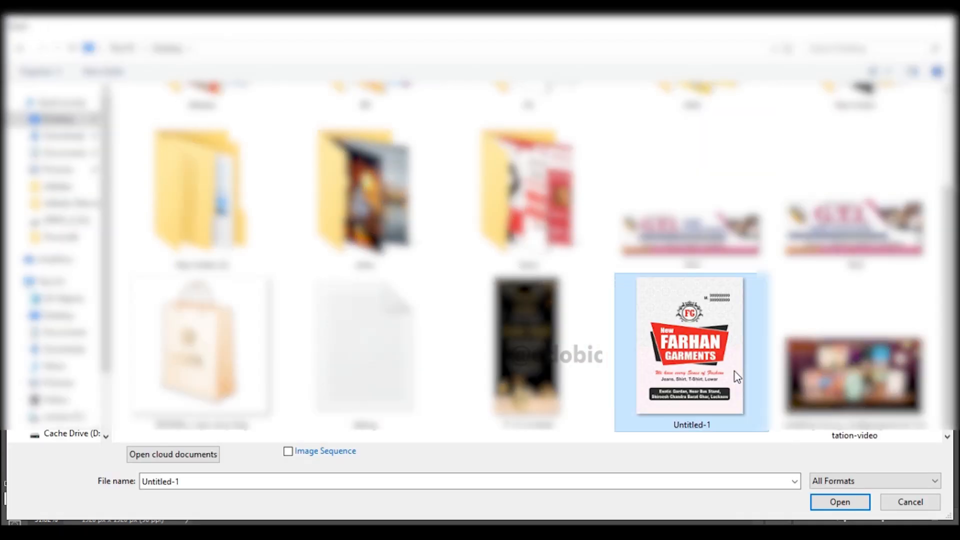
double_click(738, 377)
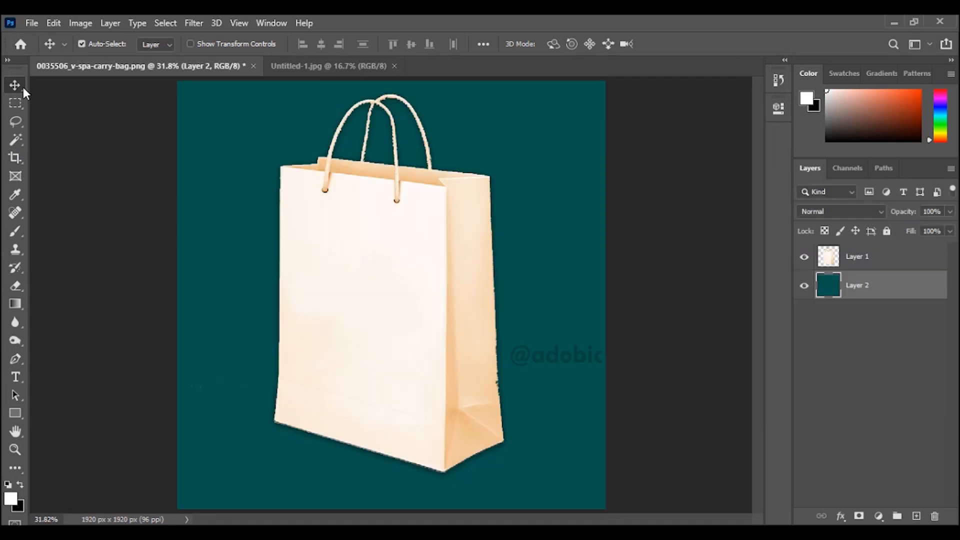
Add a new layer above the bag's Layer 1 and paste the bag design into the mockup.
click(848, 268)
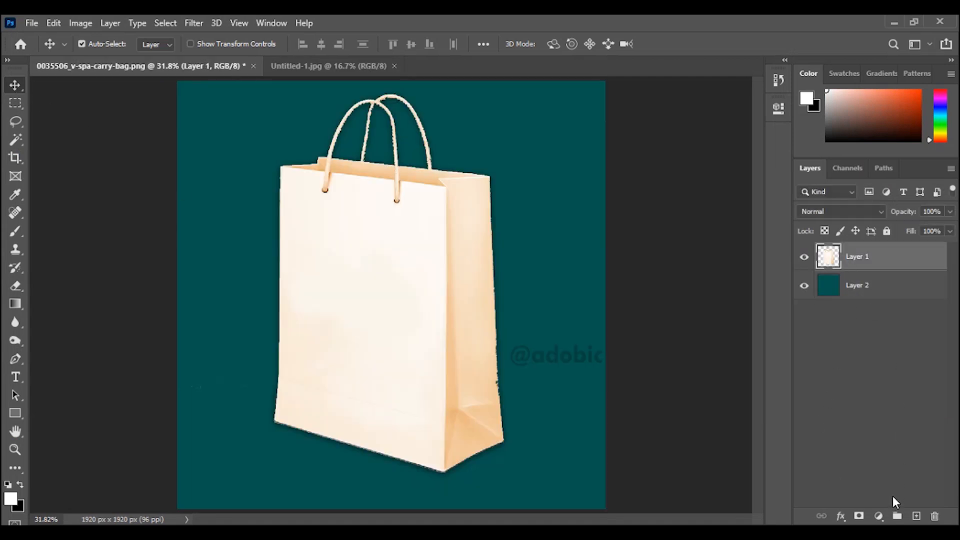
click(916, 516)
key(ctrl+v)
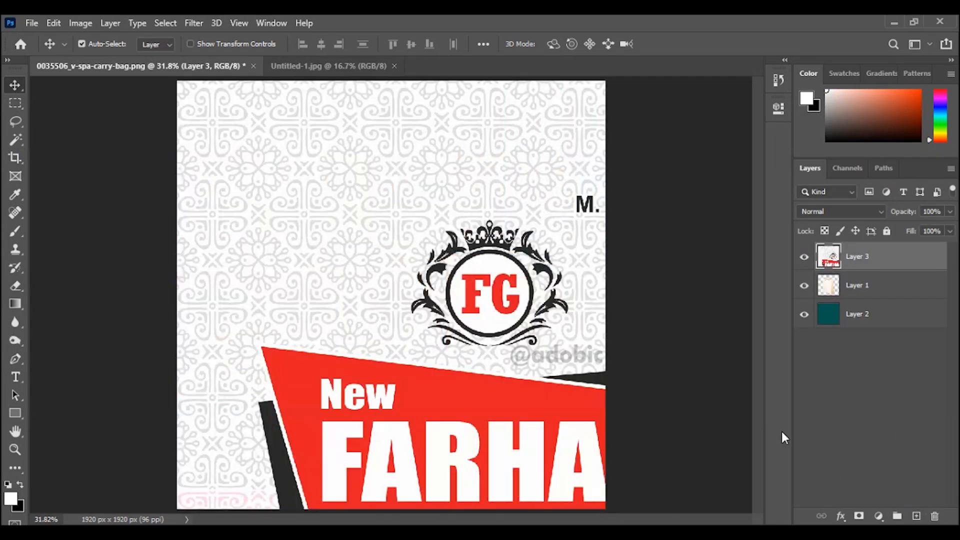
Scale the pasted design down proportionally to about 29% and move it over the bag's front face.
key(ctrl+minus)
key(ctrl+minus)
key(ctrl+minus)
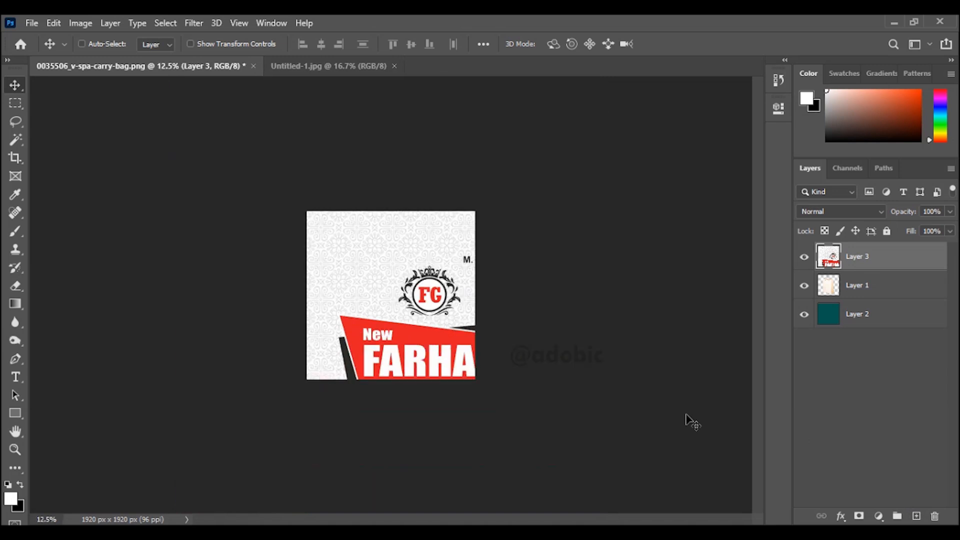
key(ctrl+t)
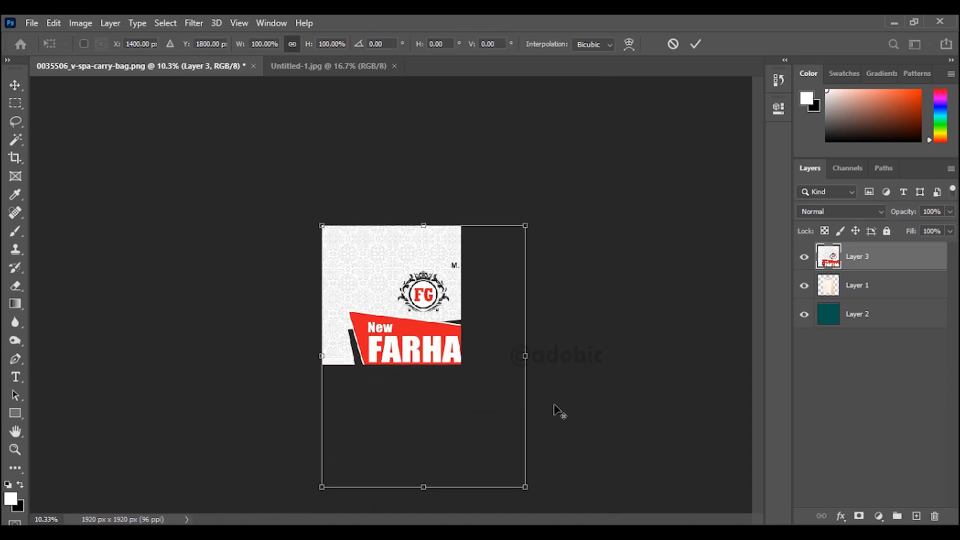
drag(525, 487, 411, 277)
scroll(416, 300, up, 8)
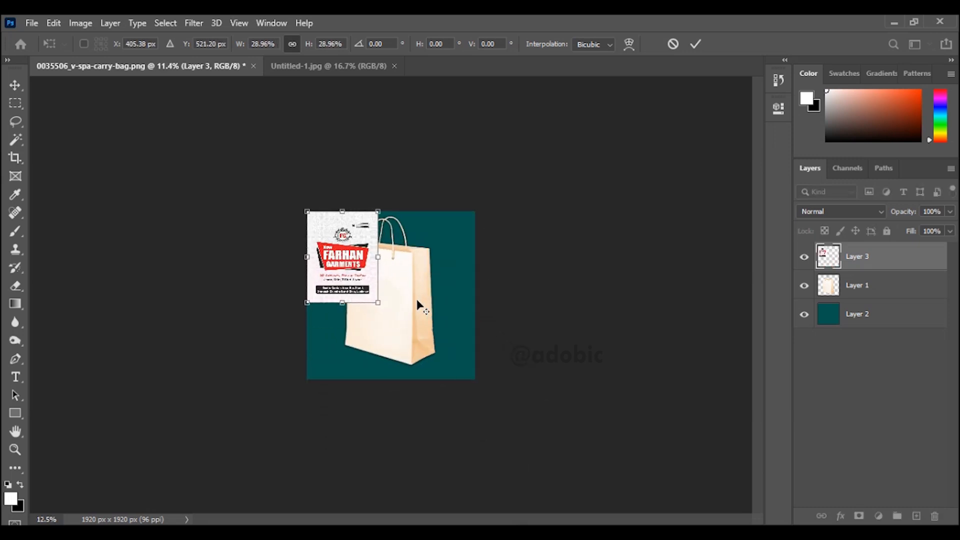
drag(324, 248, 393, 323)
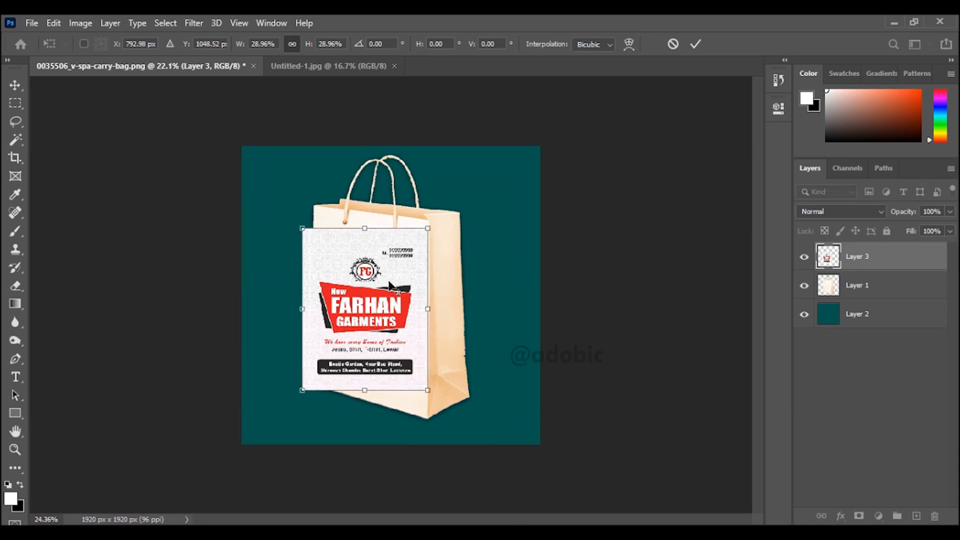
Distort the design's four corners to match the perspective of the bag's front face.
scroll(393, 278, up, 1)
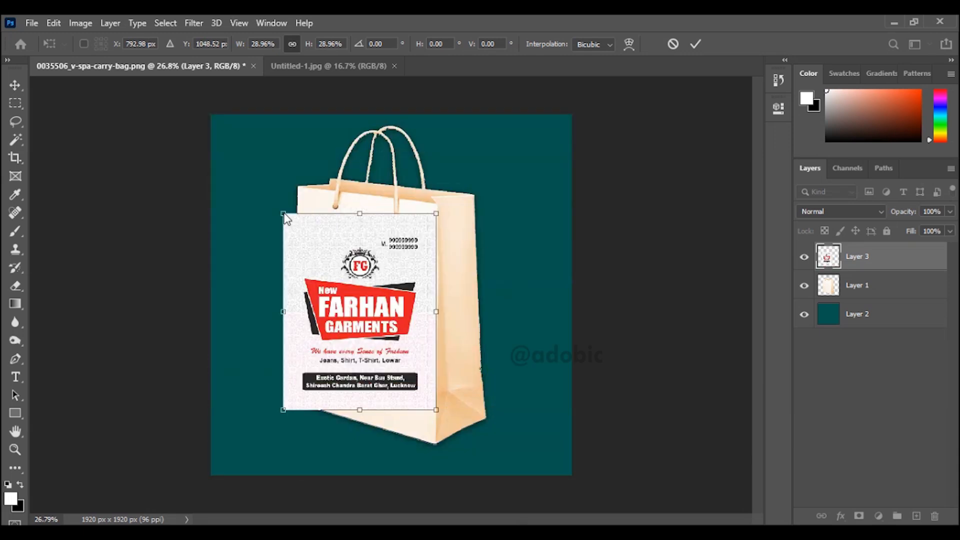
drag(284, 218, 298, 189)
drag(437, 219, 438, 209)
drag(438, 411, 436, 446)
mouse_move(284, 410)
mouse_down()
mouse_move(307, 385)
mouse_move(294, 402)
mouse_up()
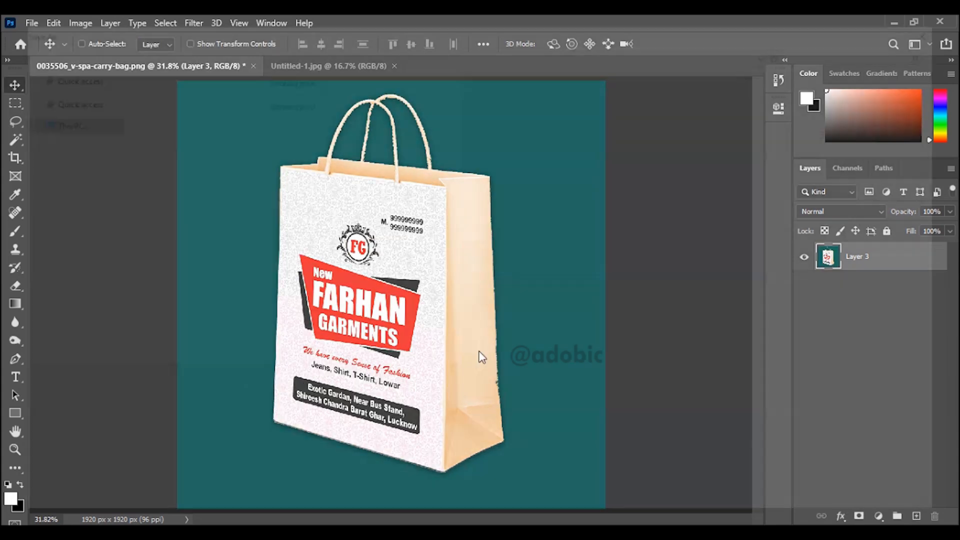
Save the mockup as a Photoshop PSD file named 0035506_v-spa-carry-bag copy with Maximize Compatibility on.
key(ctrl+shift+s)
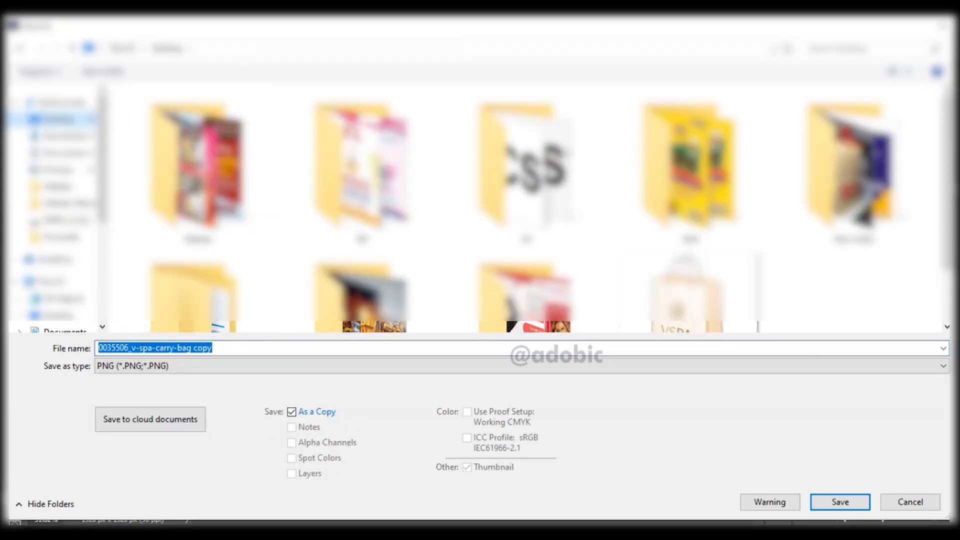
click(438, 366)
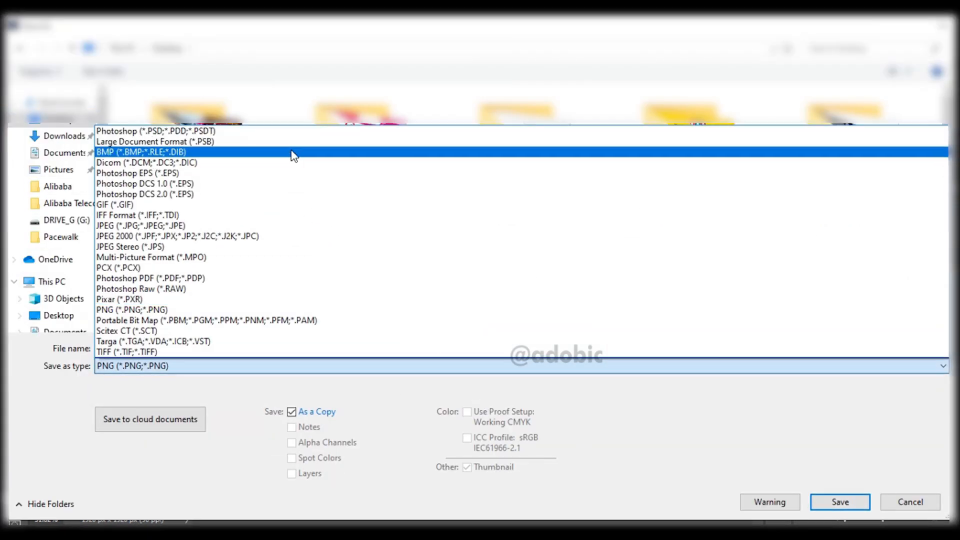
click(321, 133)
click(817, 503)
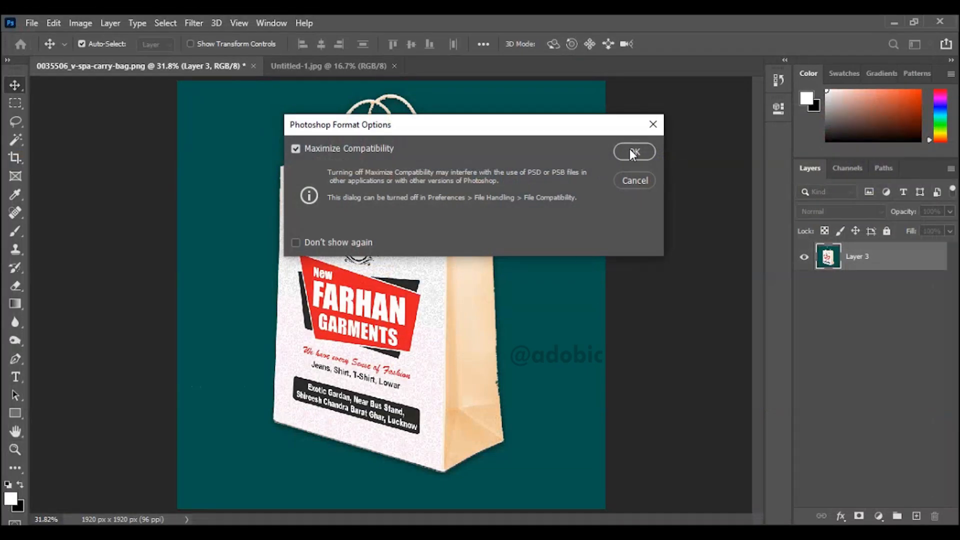
click(633, 152)
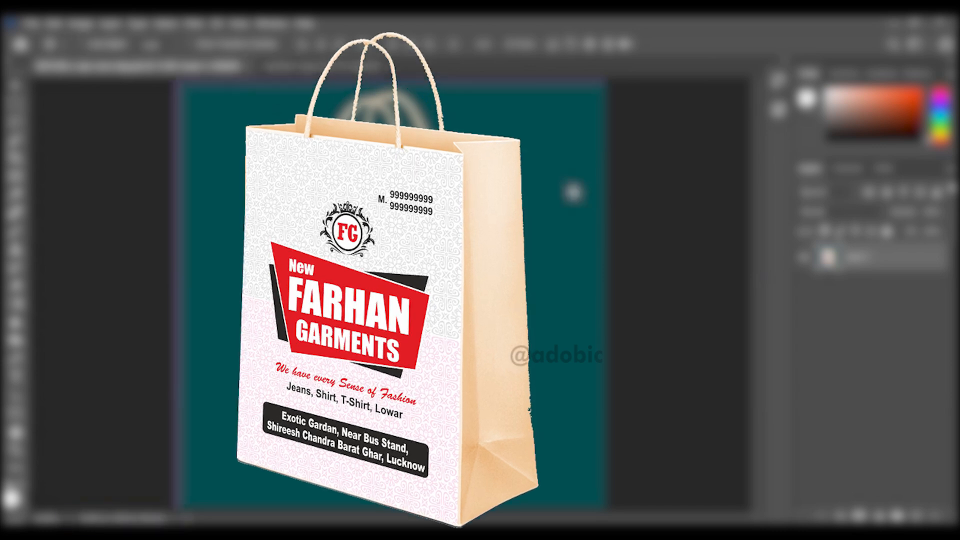